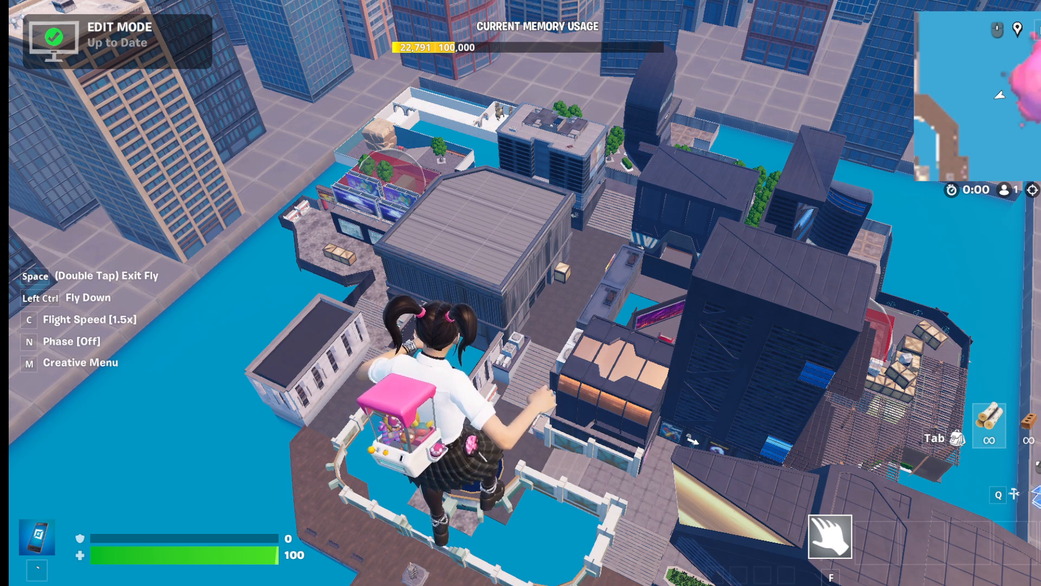
Examine the city map's overall layout from the air, covering the central street, rooftops and surrounding towers.
key(w)
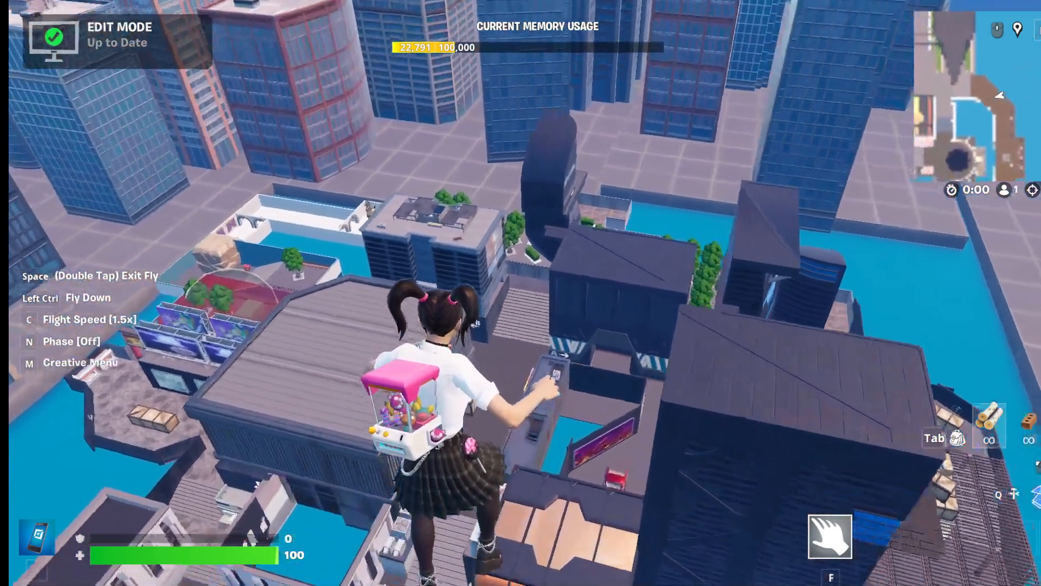
key(w)
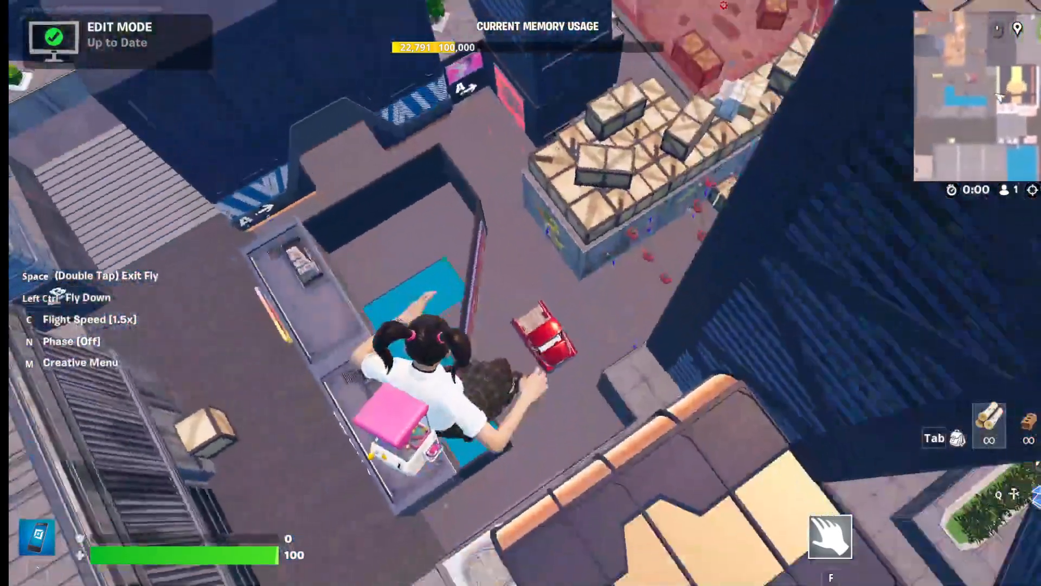
key(space)
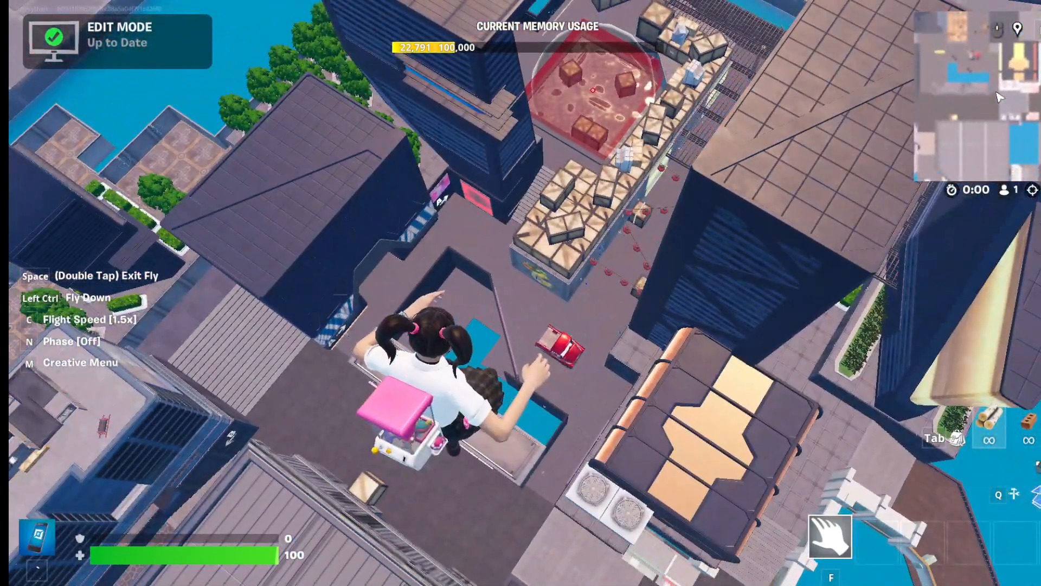
key(w)
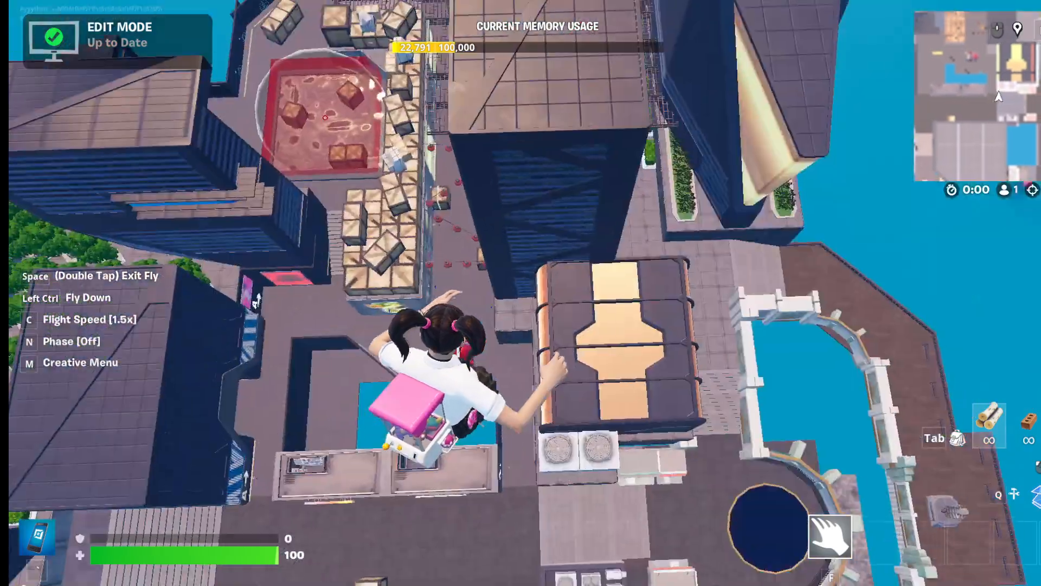
key(d)
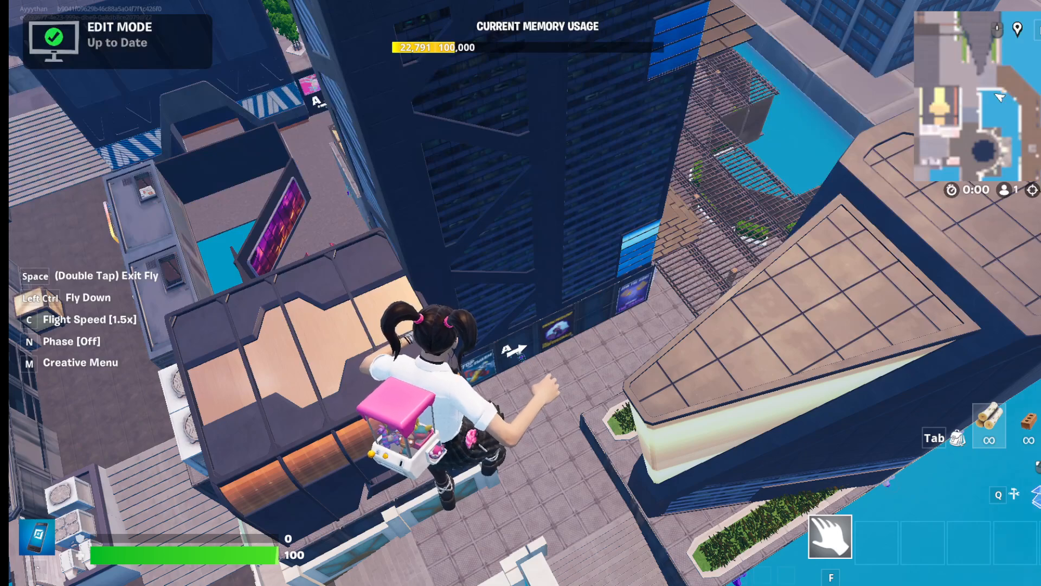
key(a)
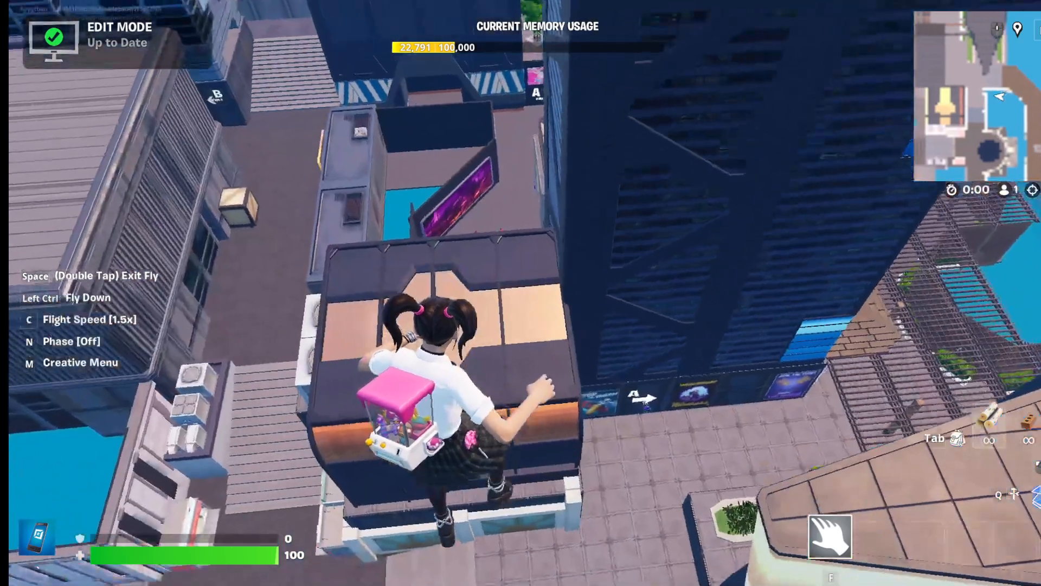
key(a)
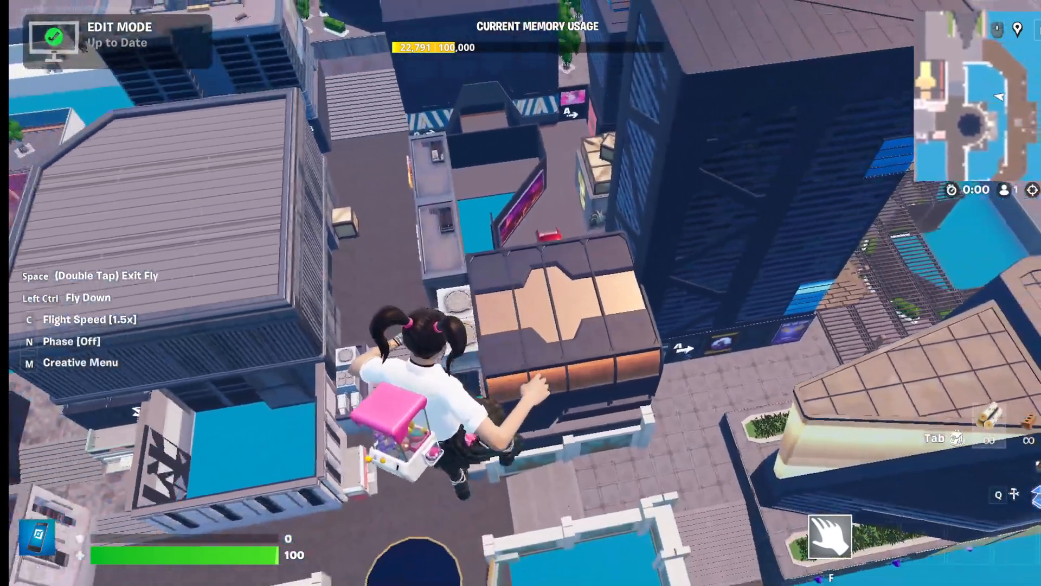
key(w)
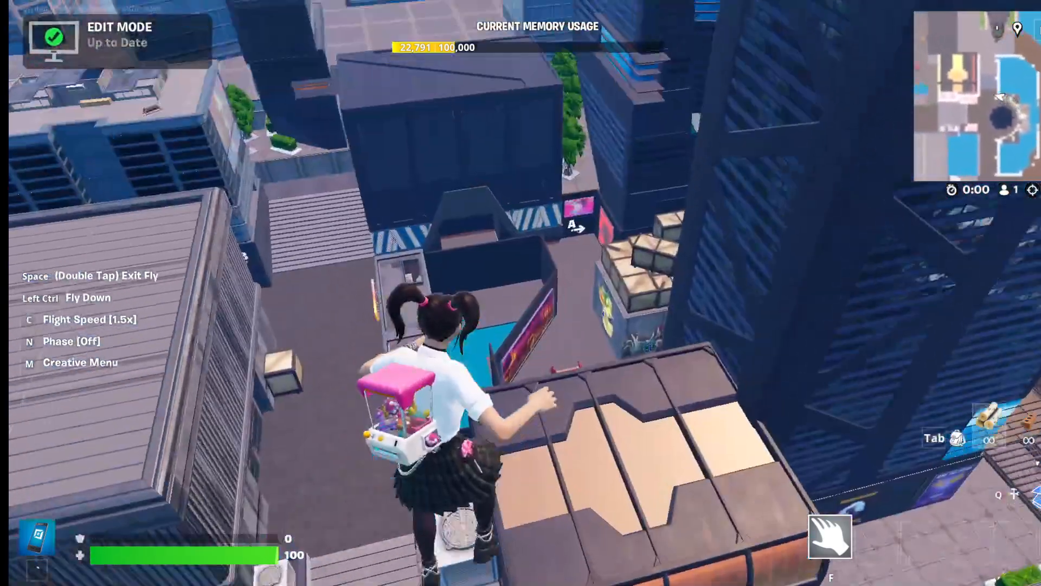
key(space)
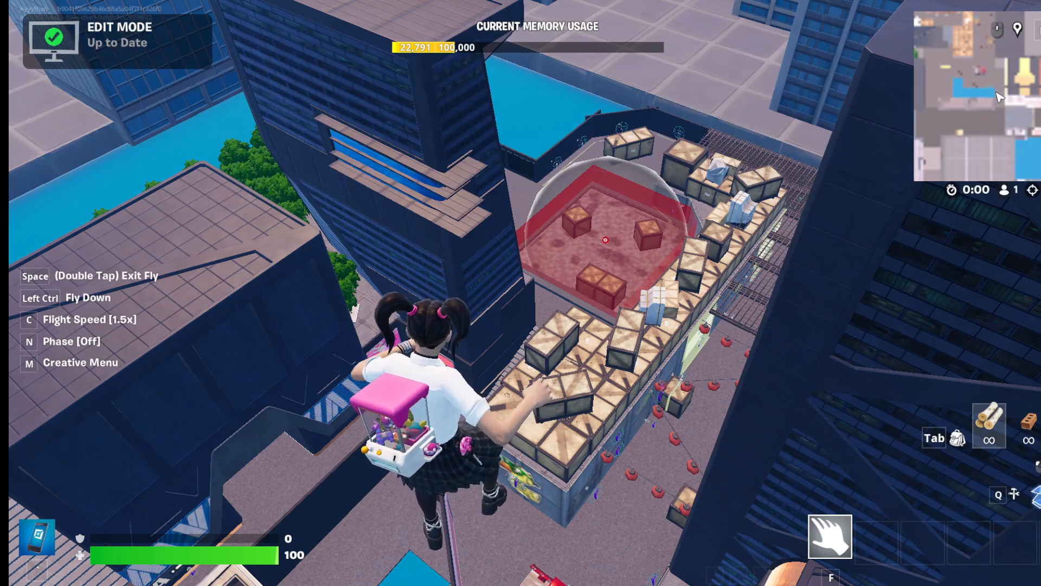
Inspect the crate stacks beside the red dome zone and the slatted roof behind them from above.
key(w)
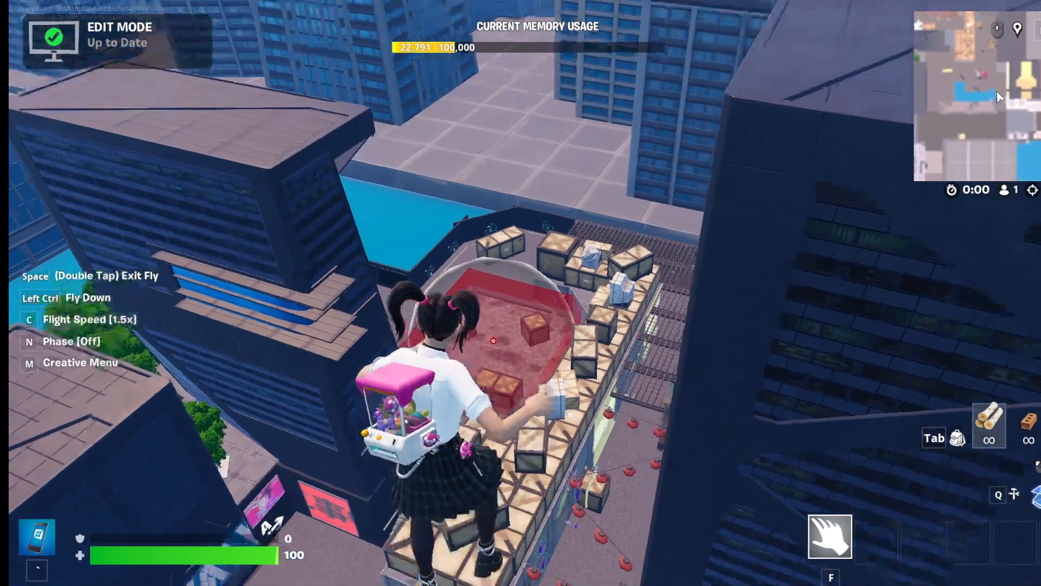
key(w)
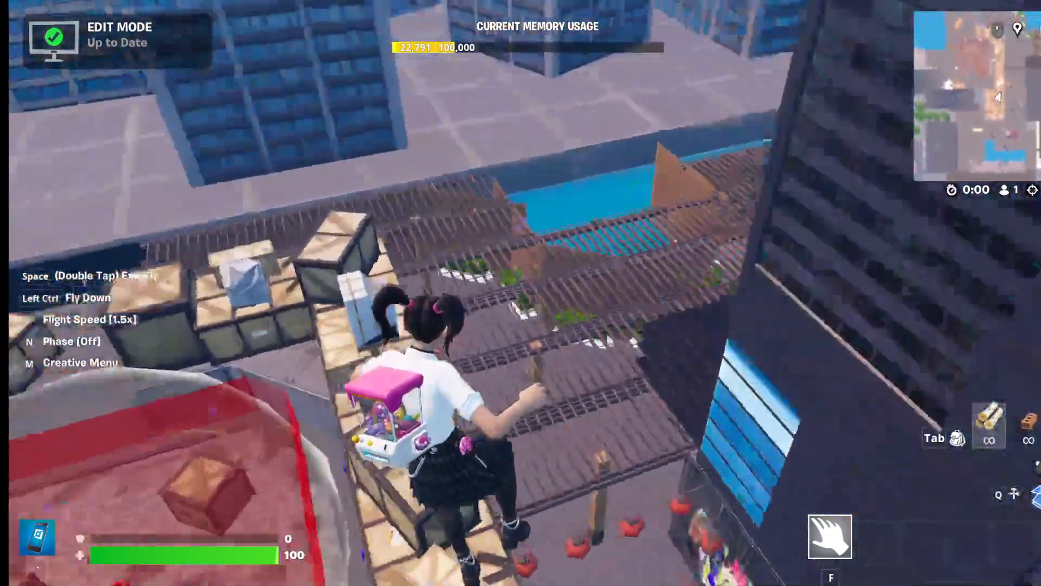
key(w)
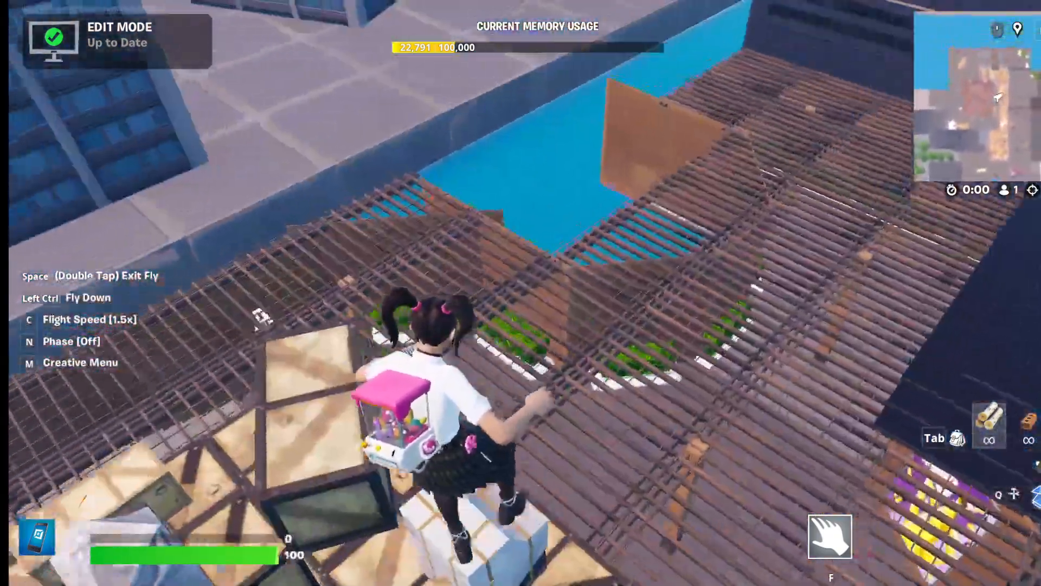
key(w)
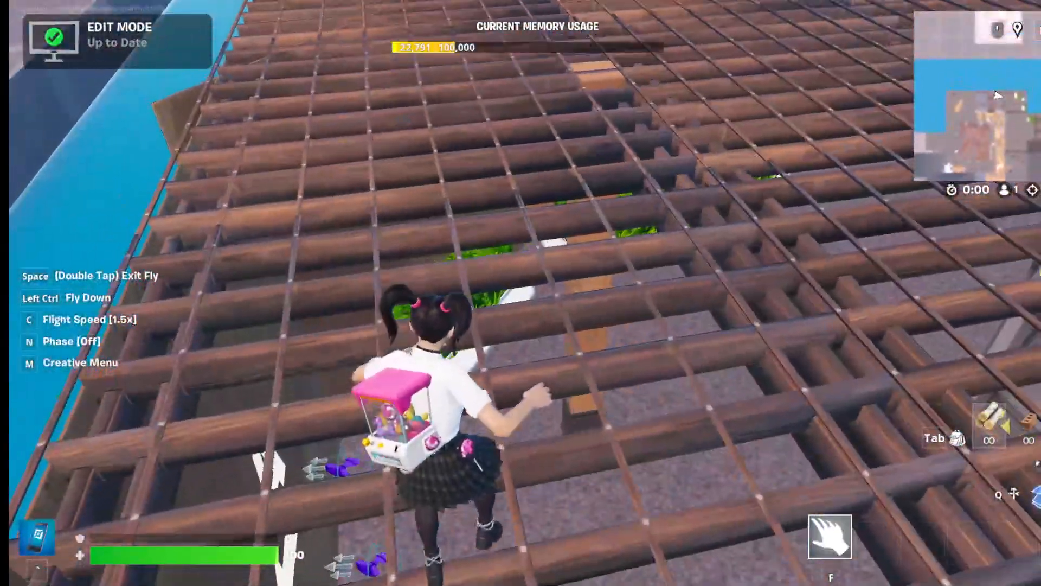
Turn on Phase and descend through the slatted roof into the passage below.
key(n)
key(ctrl)
key(space)
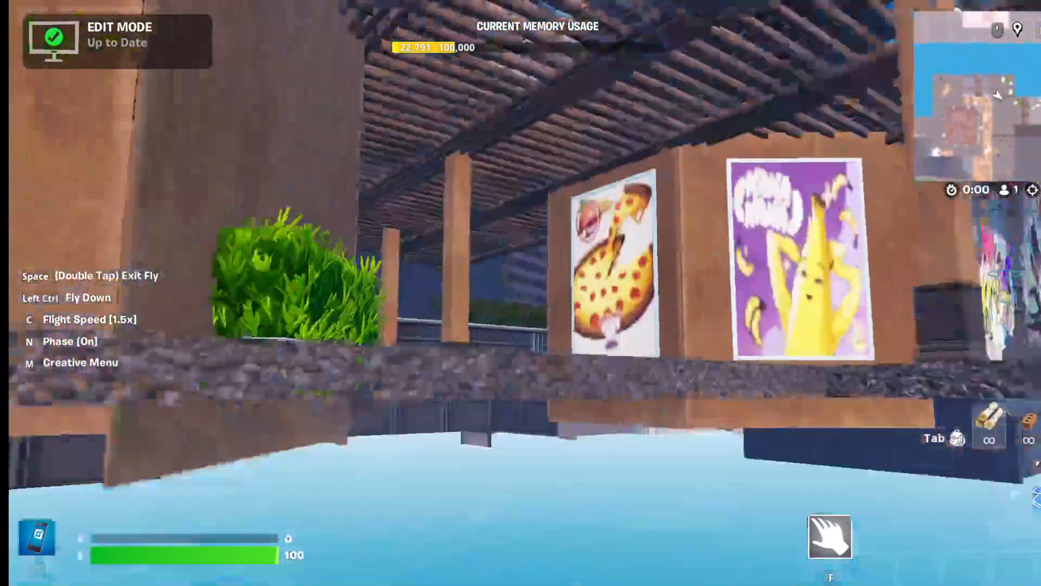
Examine the graffiti-lined covered passage and its stairs leading up to the crate-filled red zone.
key(w)
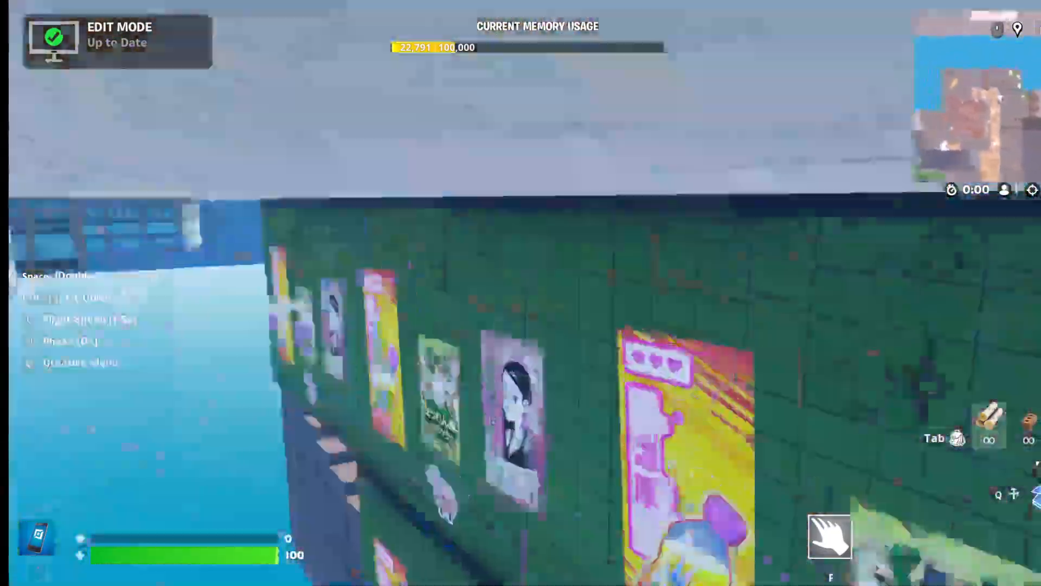
key(w)
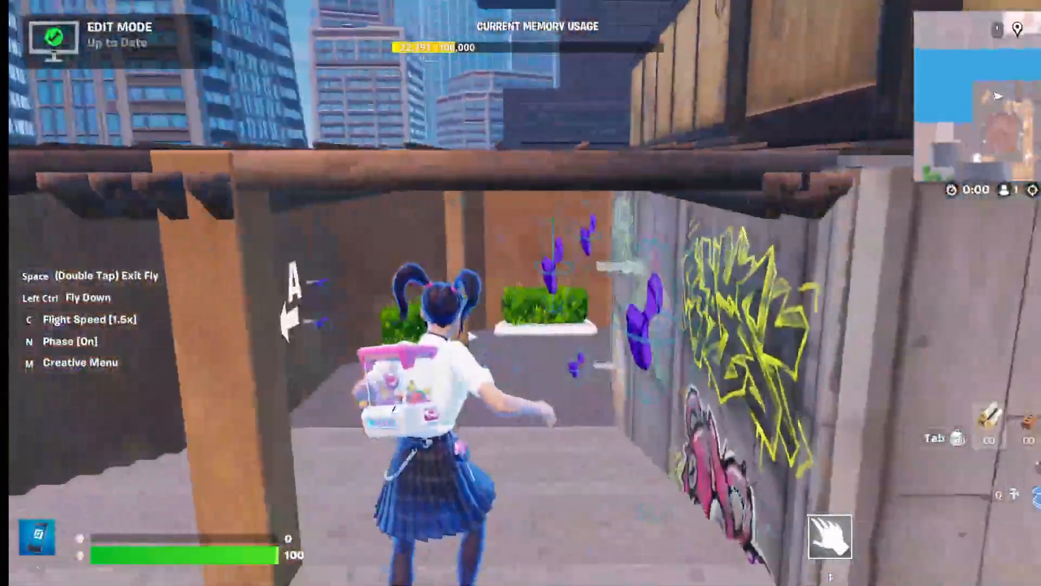
key(w)
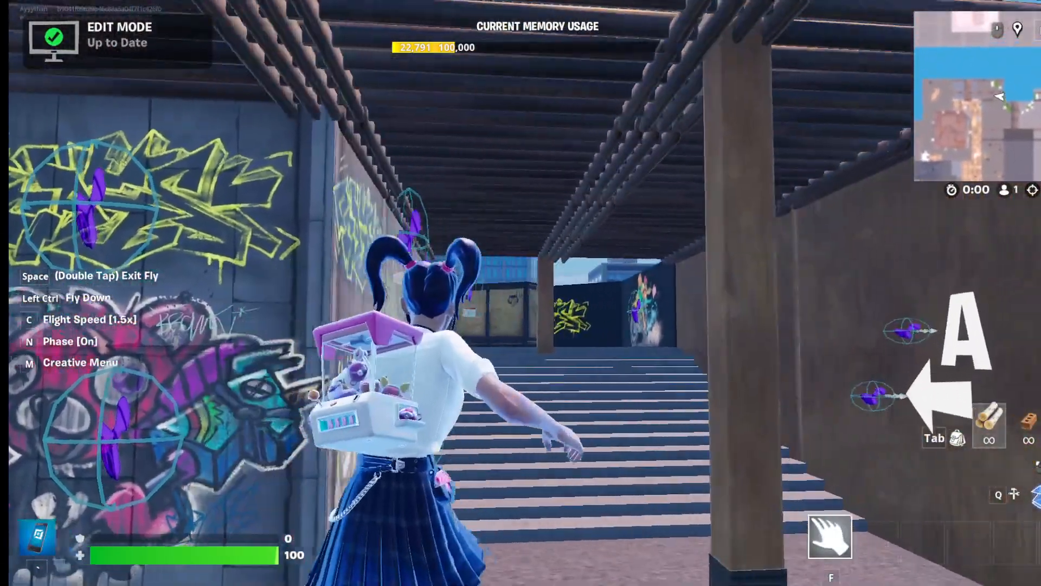
key(w)
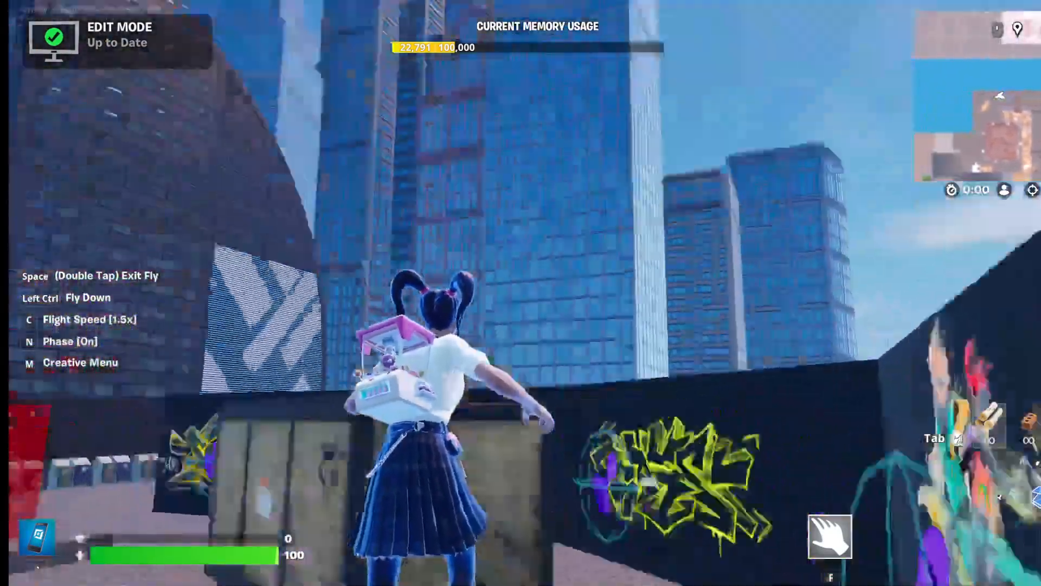
key(w)
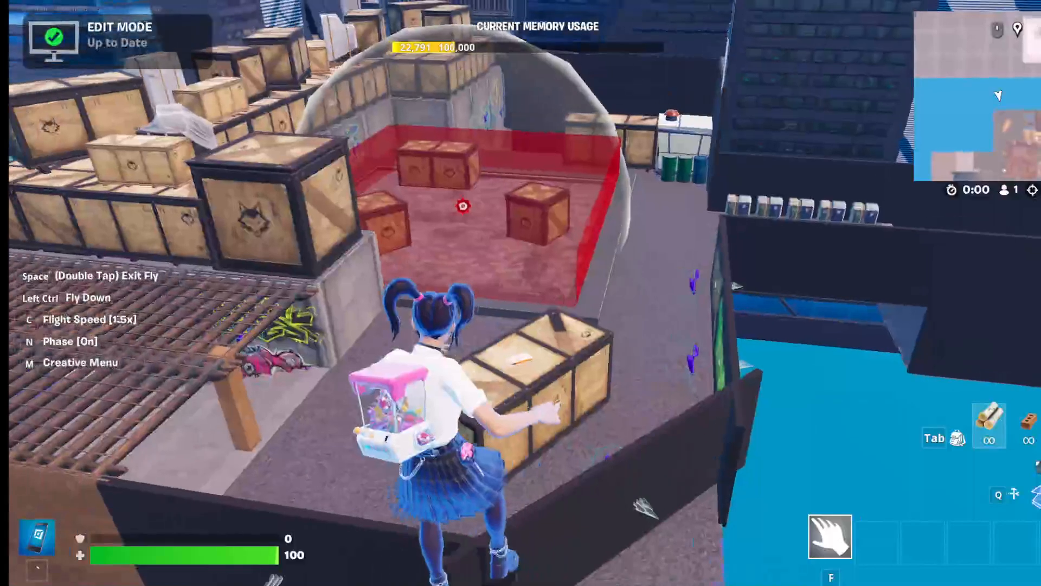
Inspect the billboard area and crates around the red zone with the trees, at ground level and from above.
key(w)
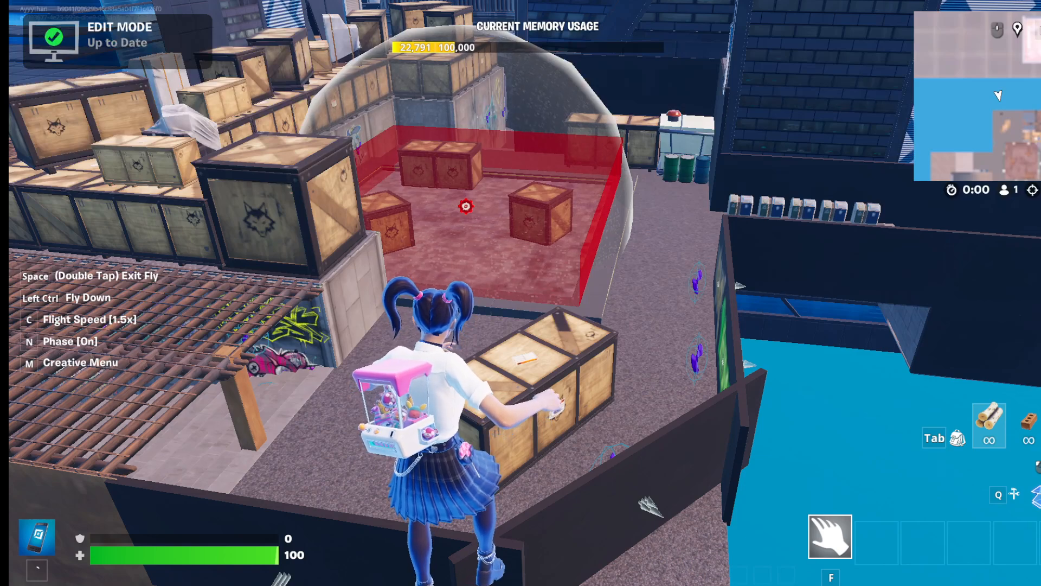
key(w)
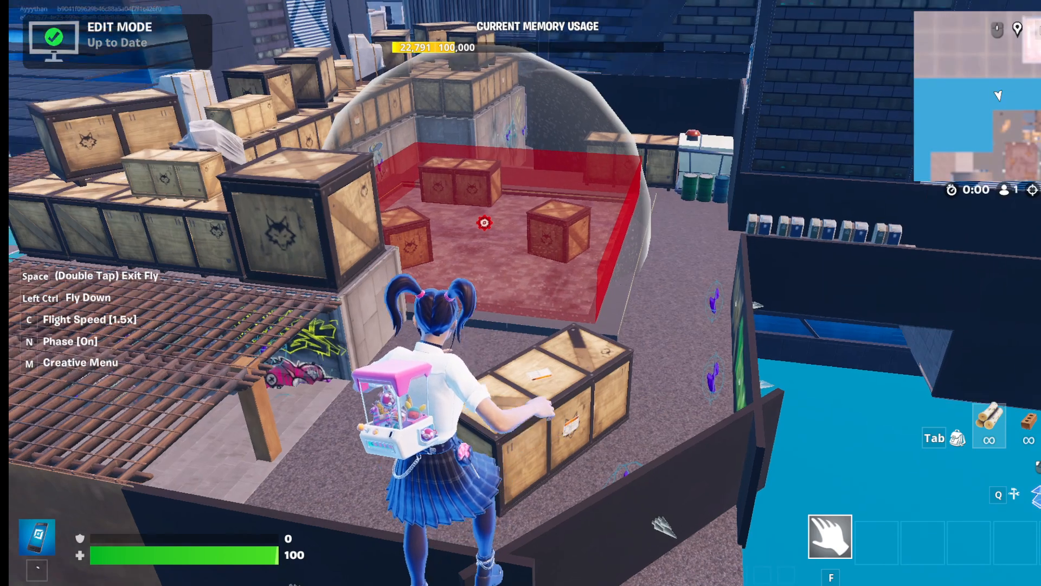
key(w)
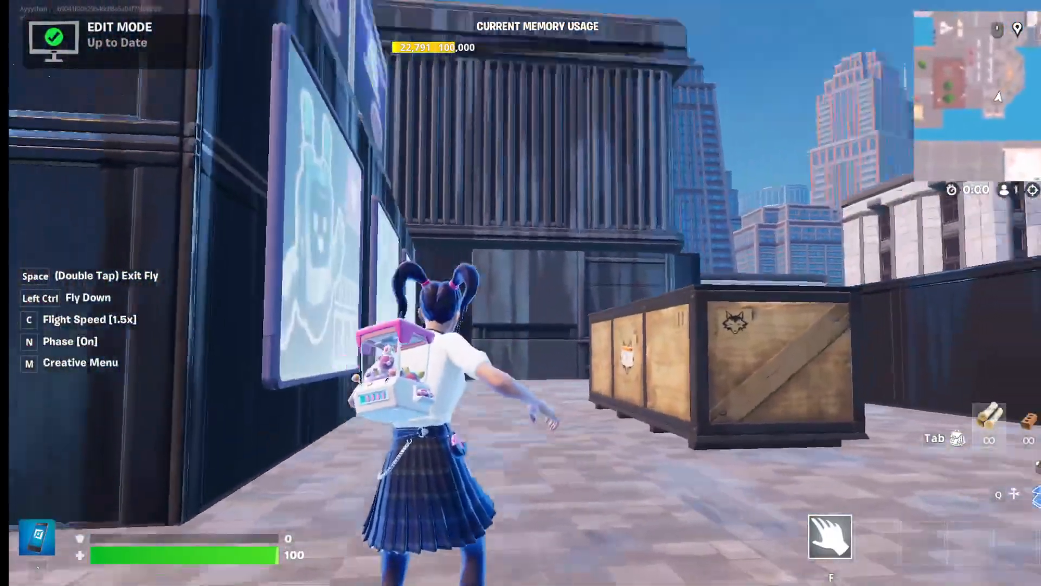
key(space)
key(s)
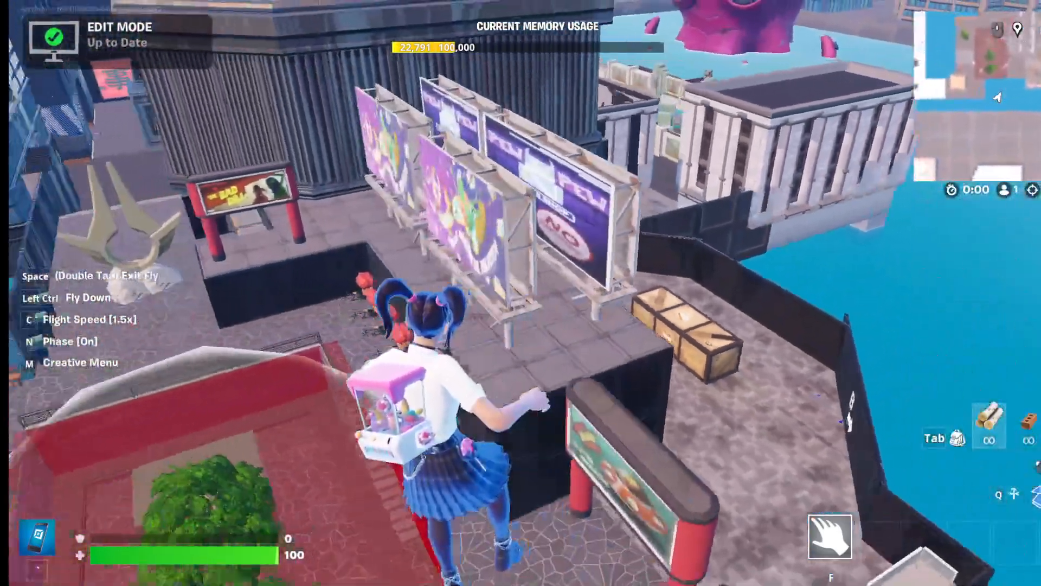
key(a)
key(d)
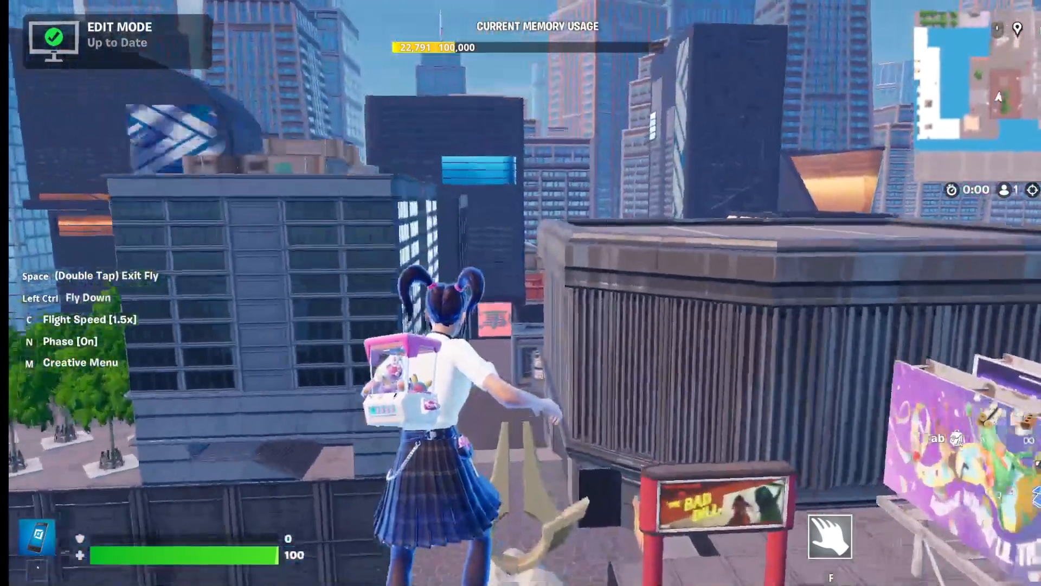
Fly from the billboard area through the central building to the crate-filled red zone and examine its cover.
key(w)
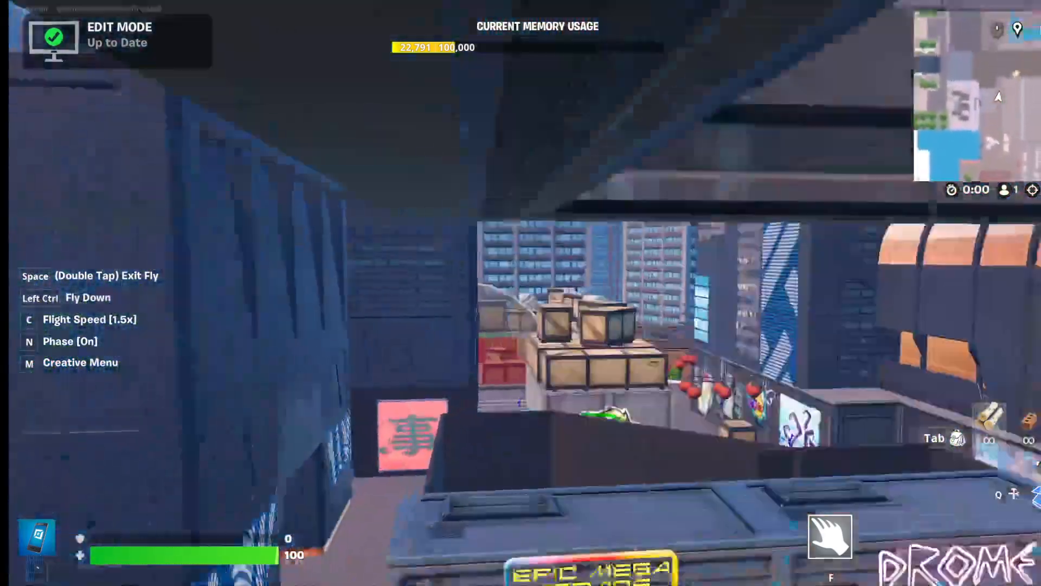
key(w)
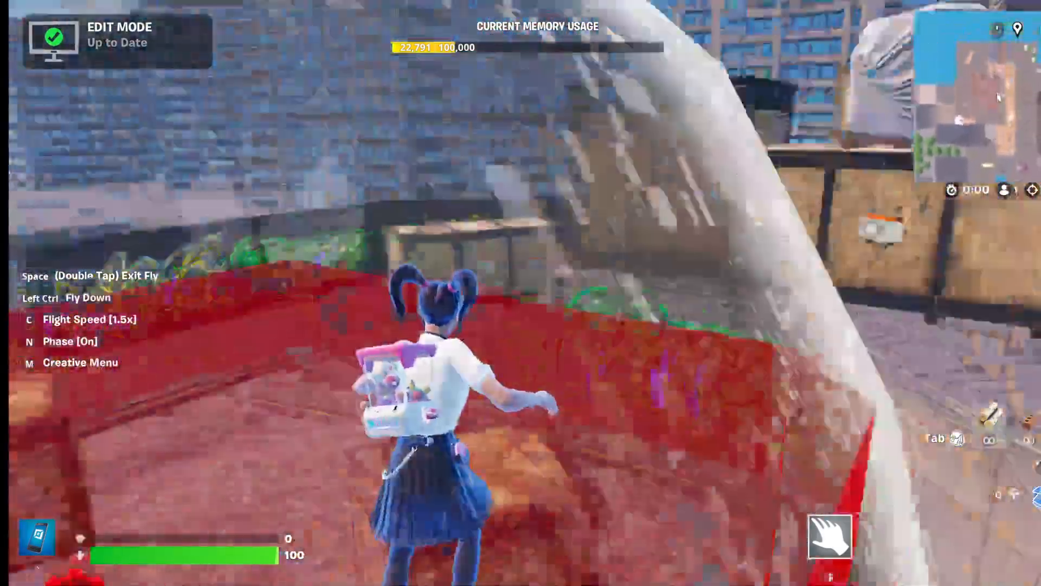
key(w)
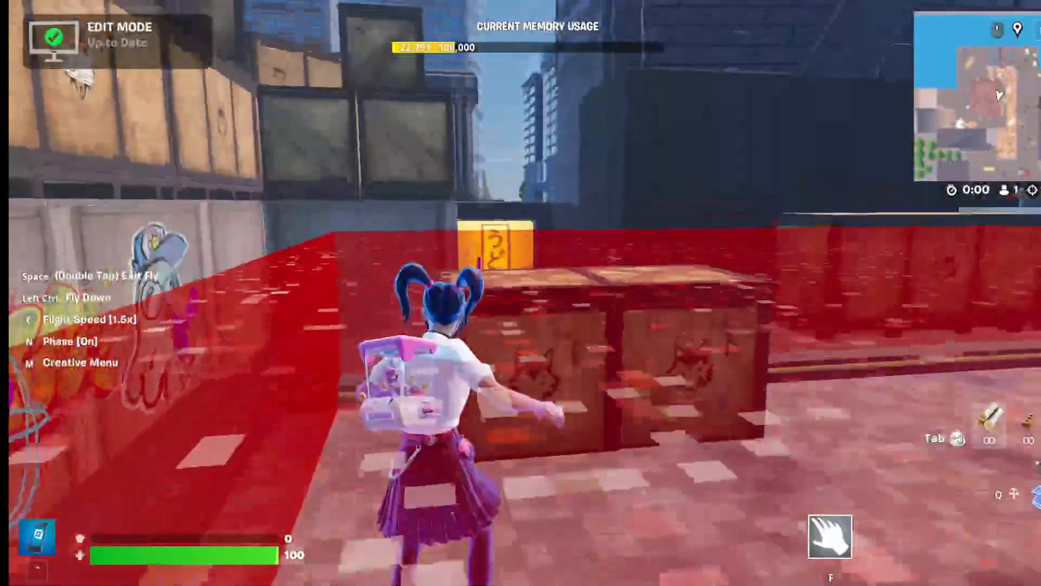
key(w)
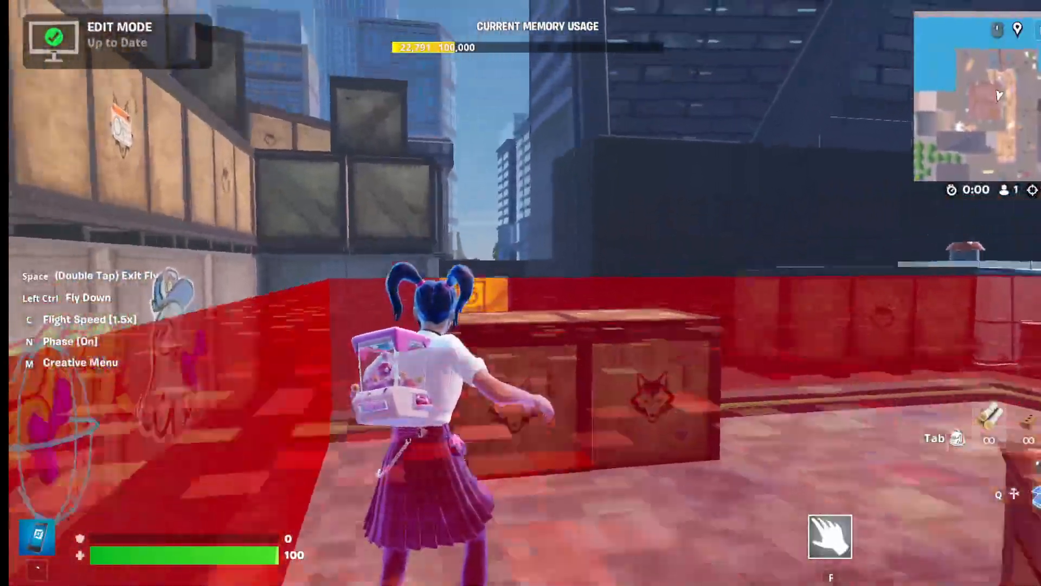
key(w)
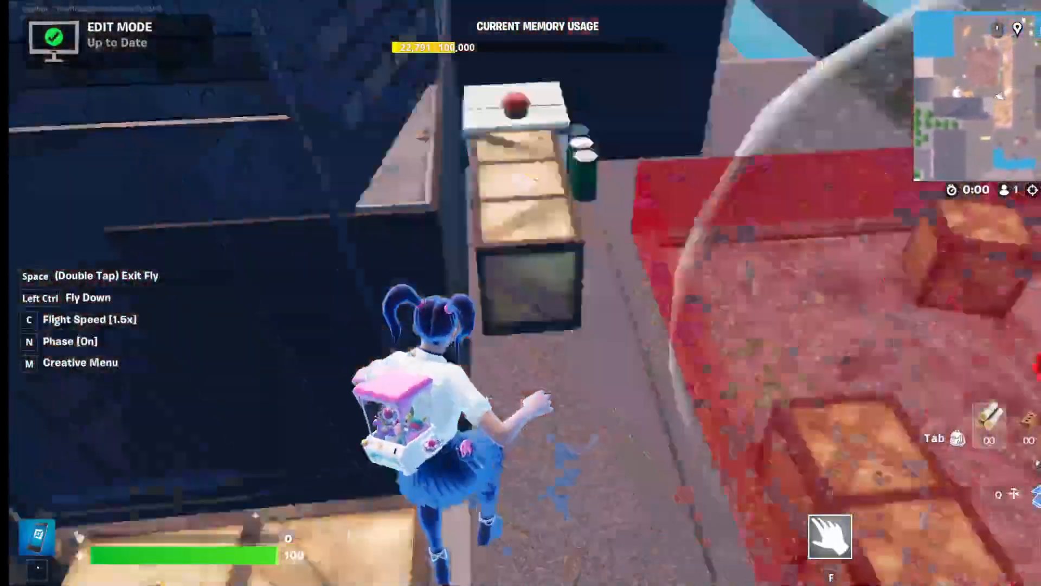
Check the route from the stairway near the B sign back to the crate-filled red zone and view it from above.
key(w)
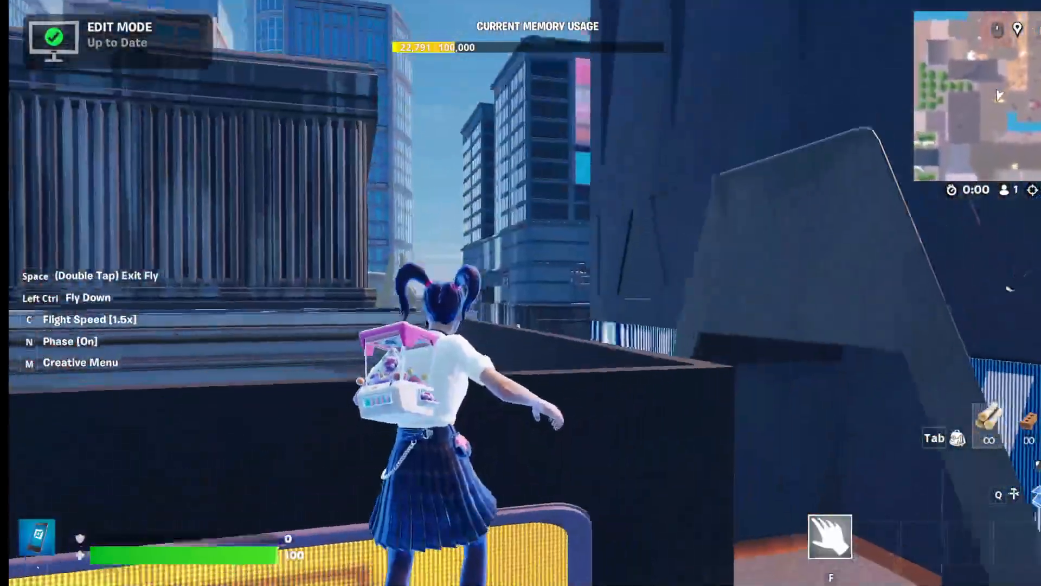
key(w)
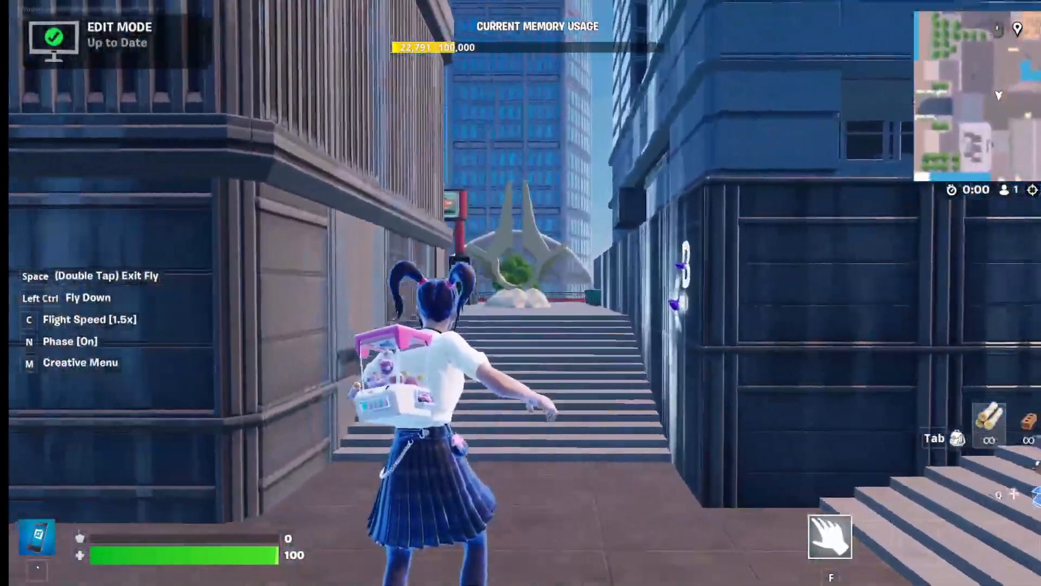
key(w)
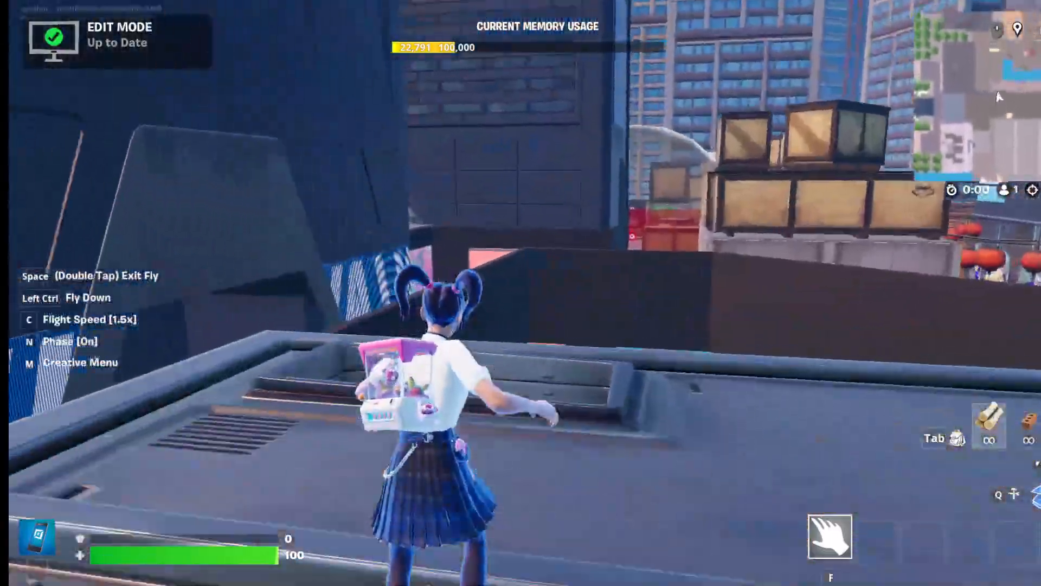
key(w)
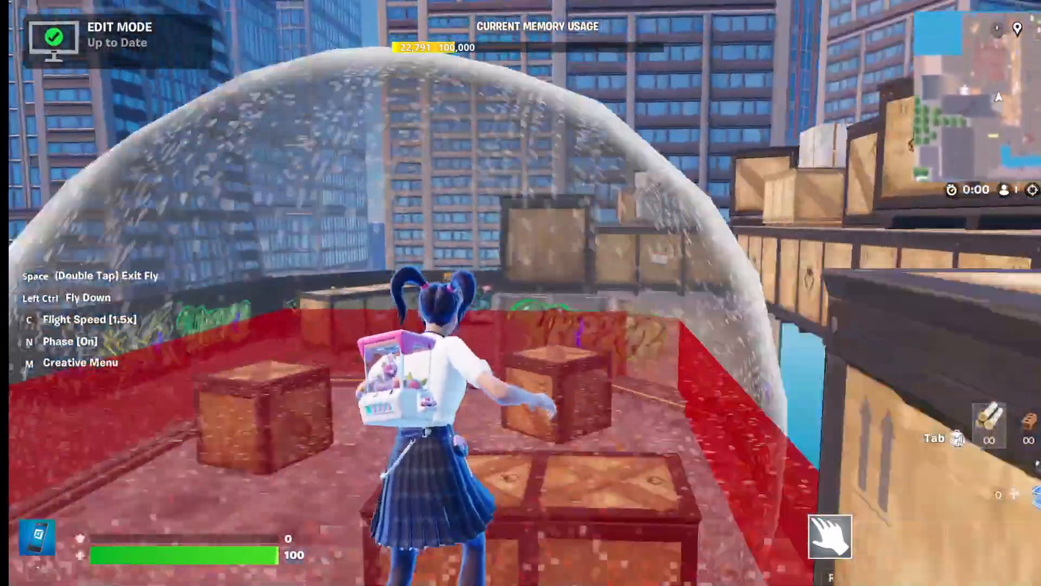
key(s)
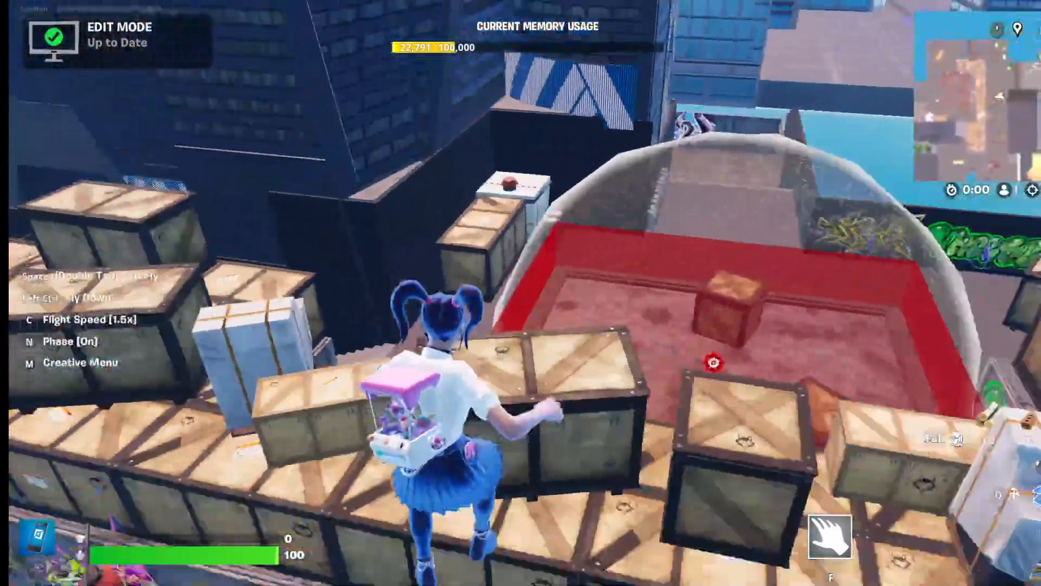
key(d)
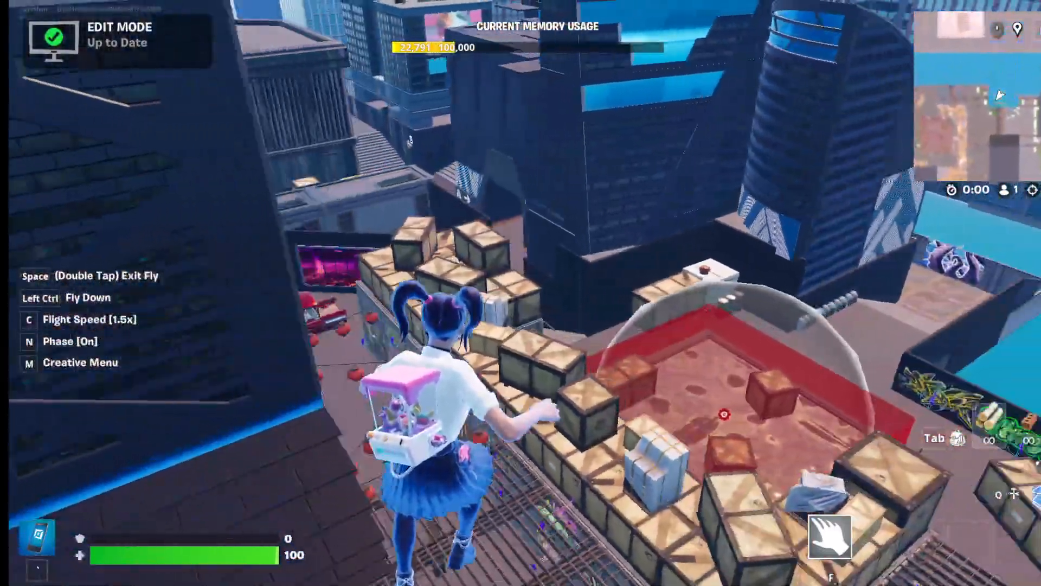
Follow the route from the crate-filled red zone past the yellow billboard to the gap beside the containers facing the stairway.
key(d)
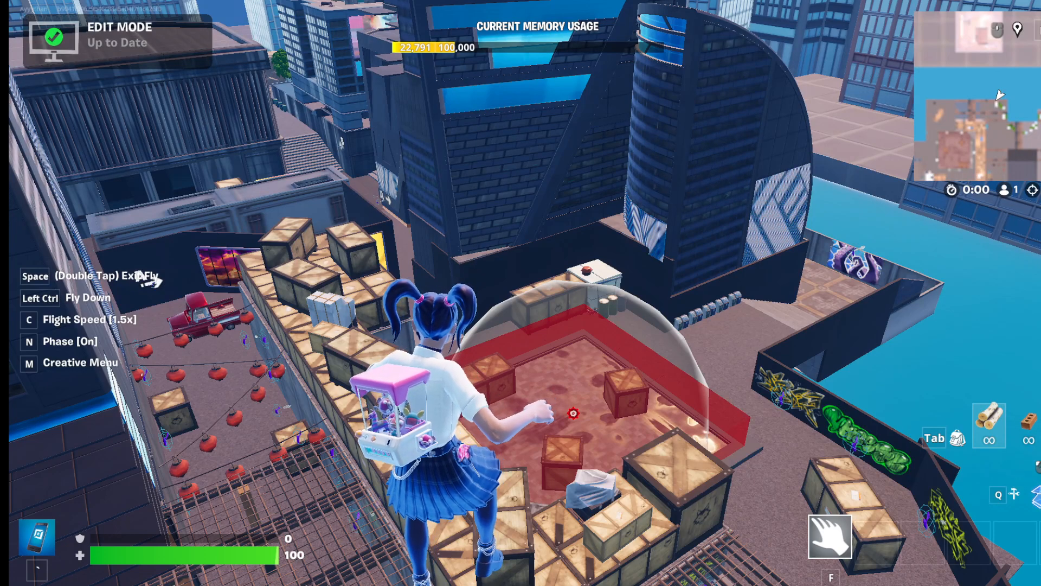
key(w)
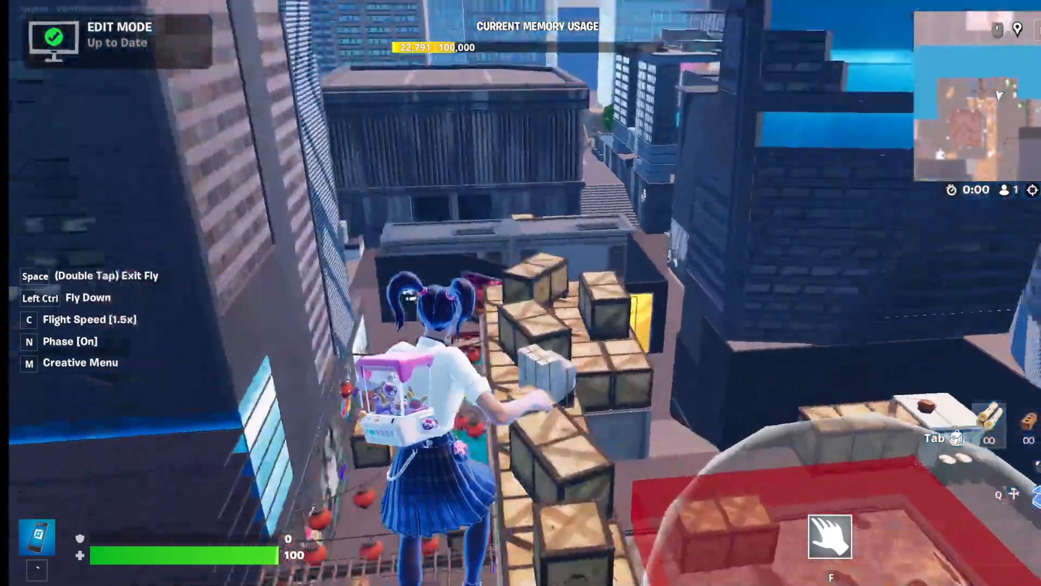
key(w)
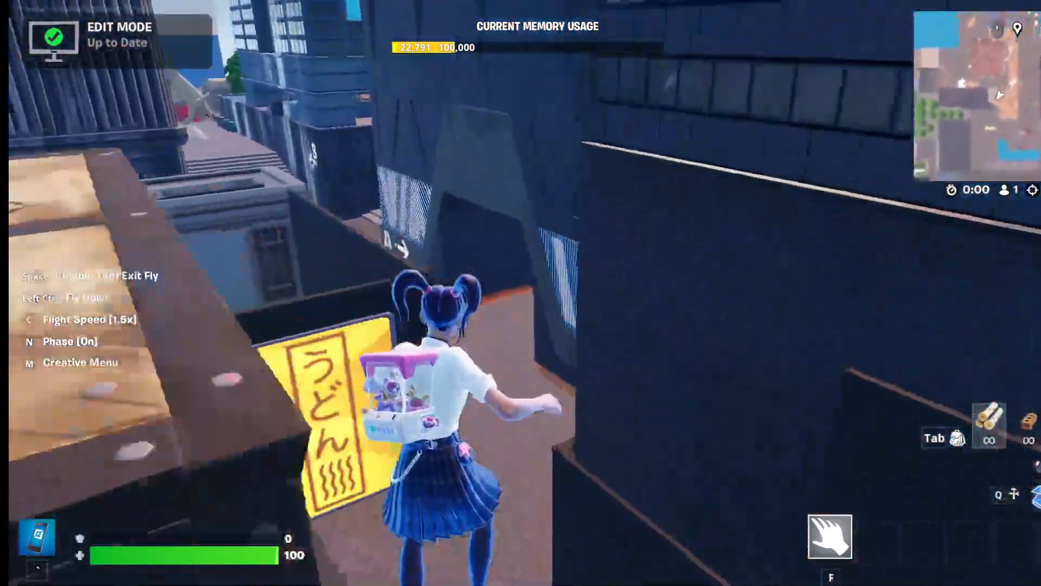
key(w)
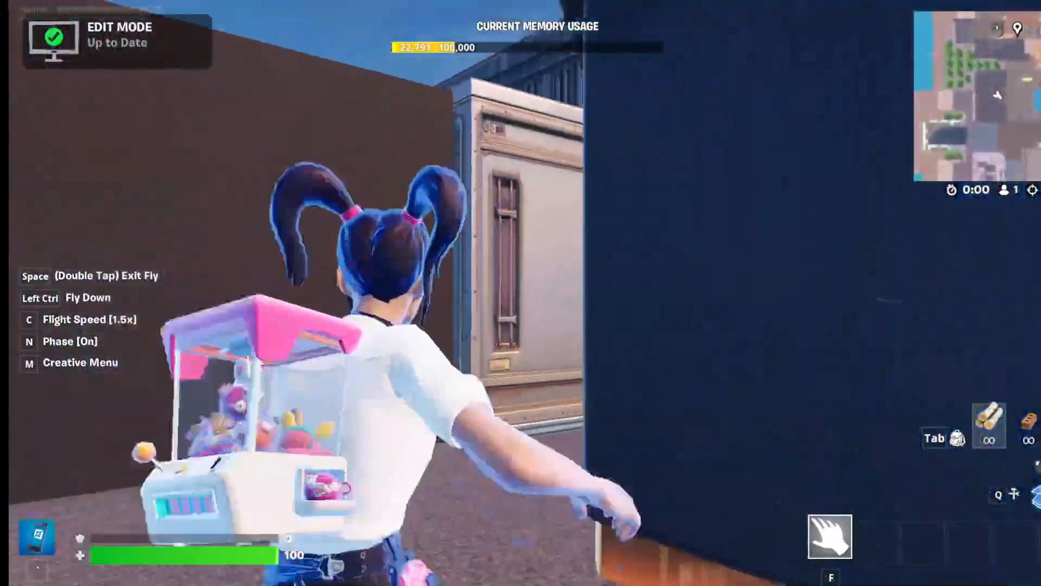
key(w)
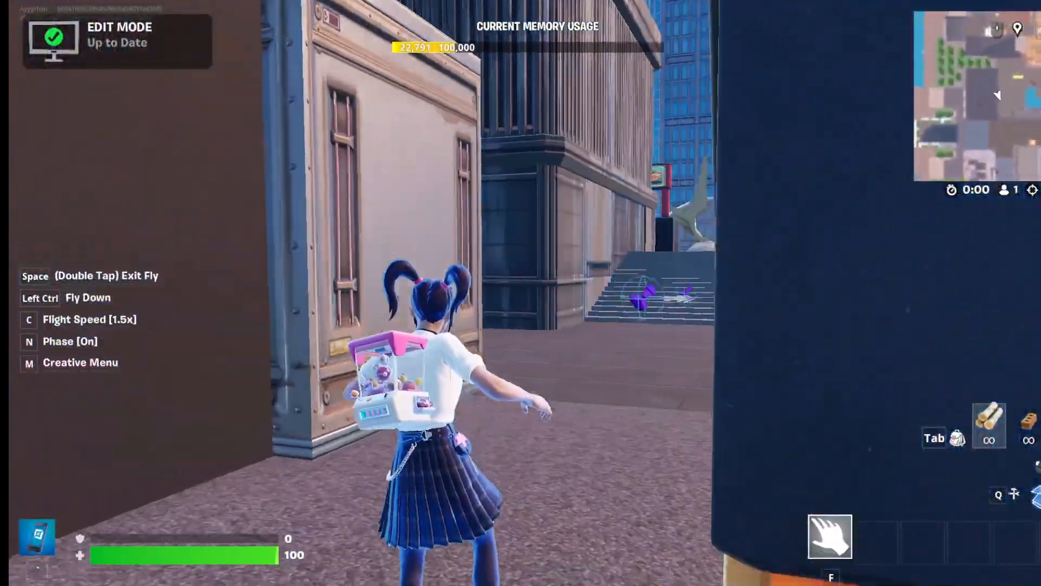
key(s)
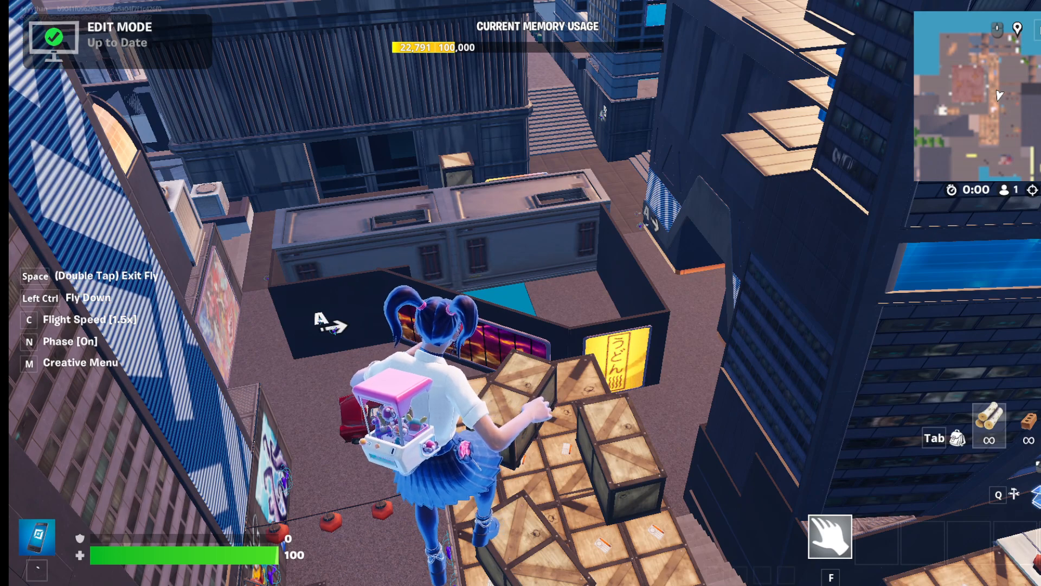
Examine the crate stacks and wooden slatted roof from above, then the edge of the crate-filled red zone at ground level.
key(w)
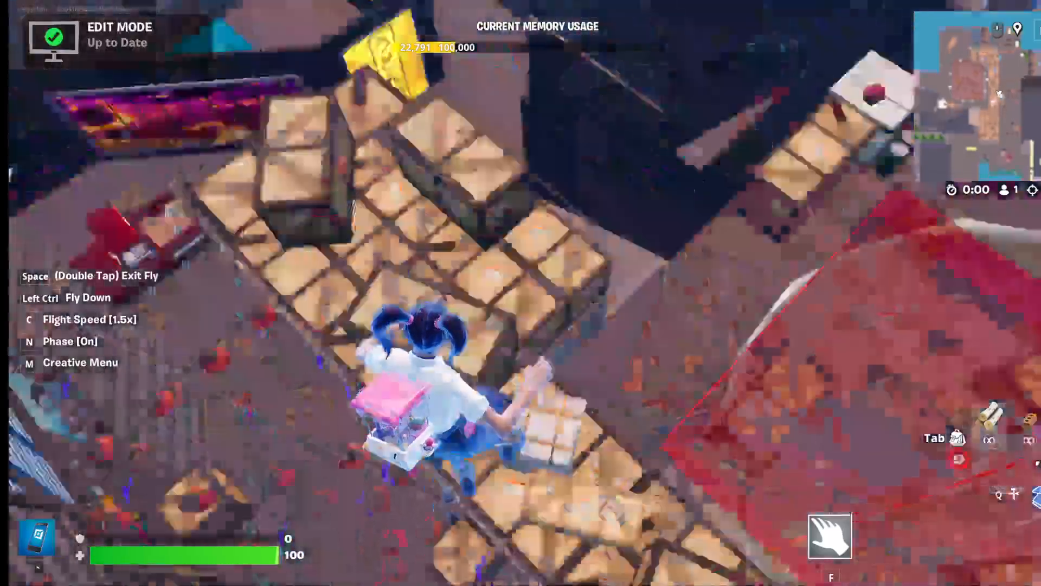
key(w)
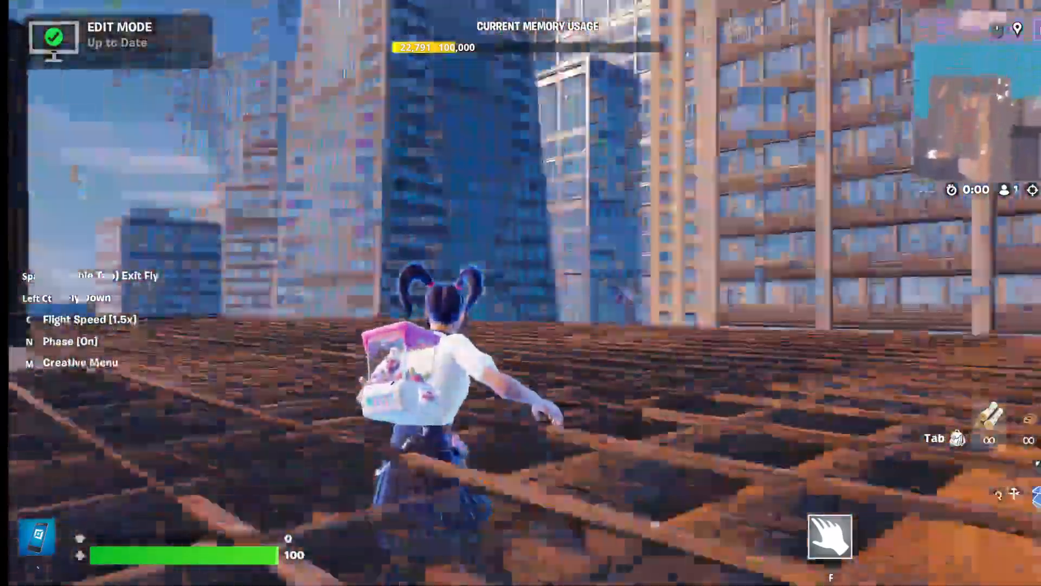
key(w)
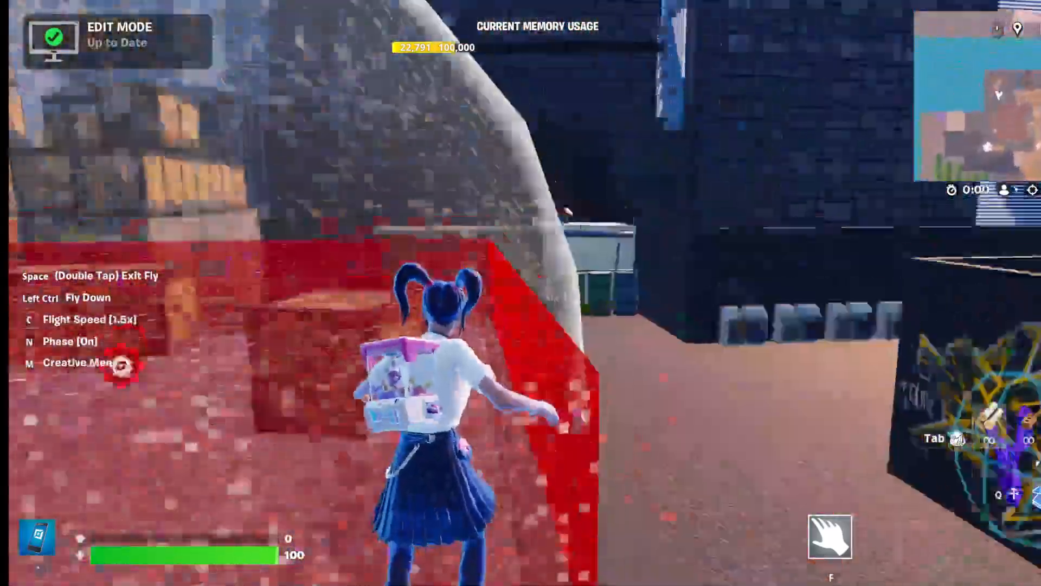
key(w)
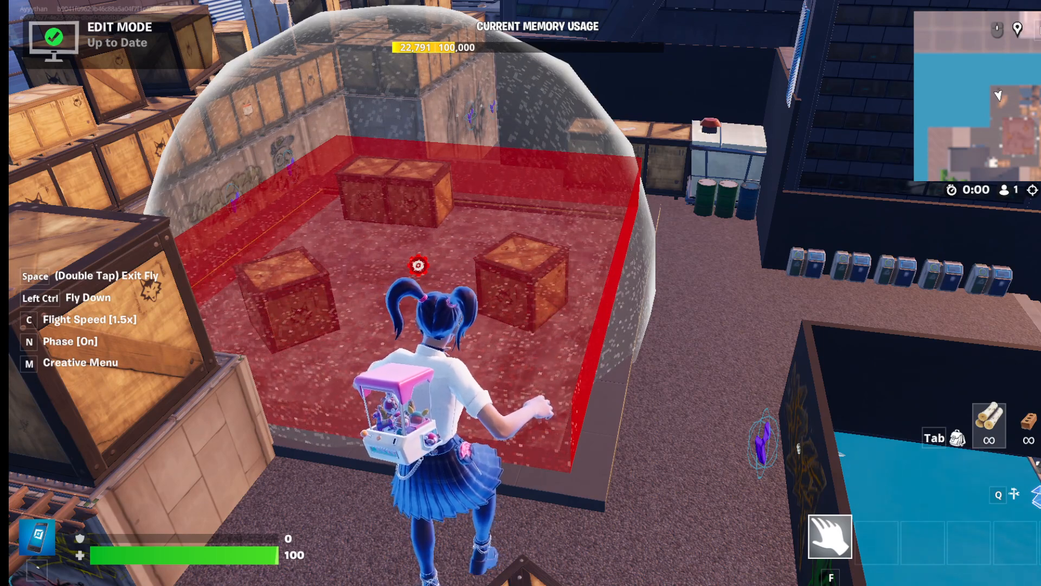
Survey the crate-filled red zone and its surrounding towers, waterfront and slatted roofs from several aerial angles.
key(s)
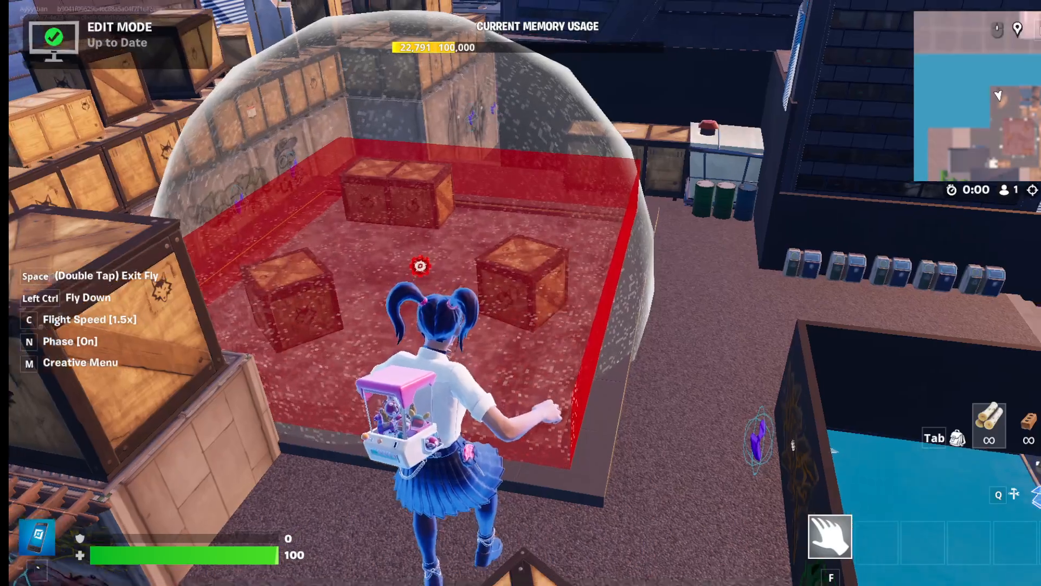
key(s)
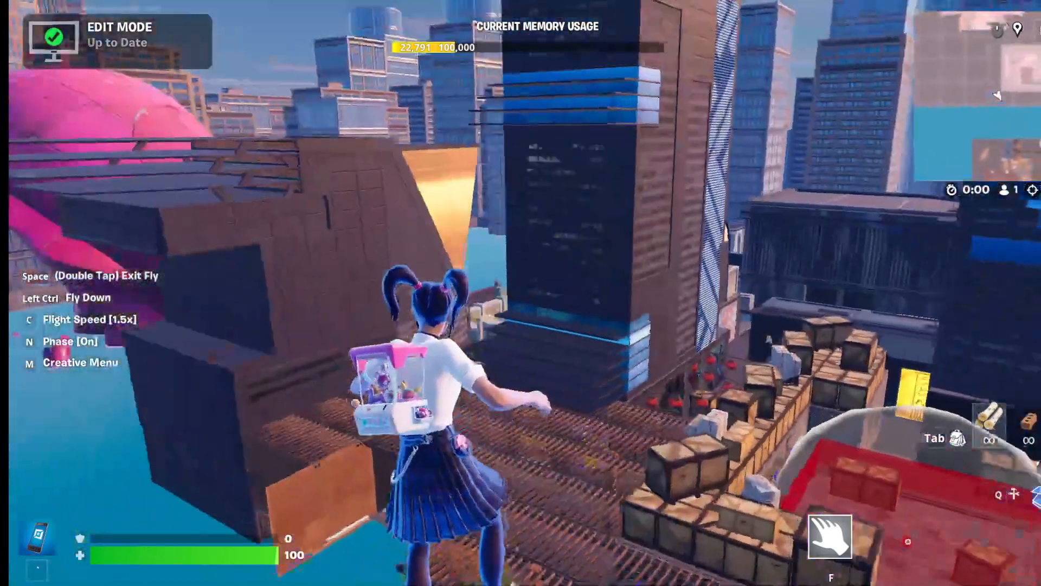
key(s)
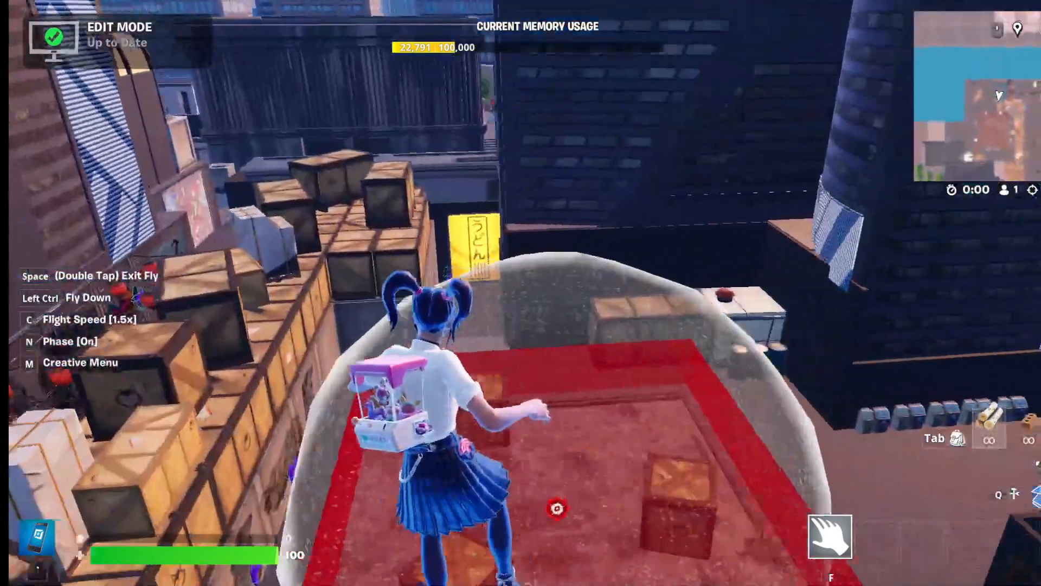
key(d)
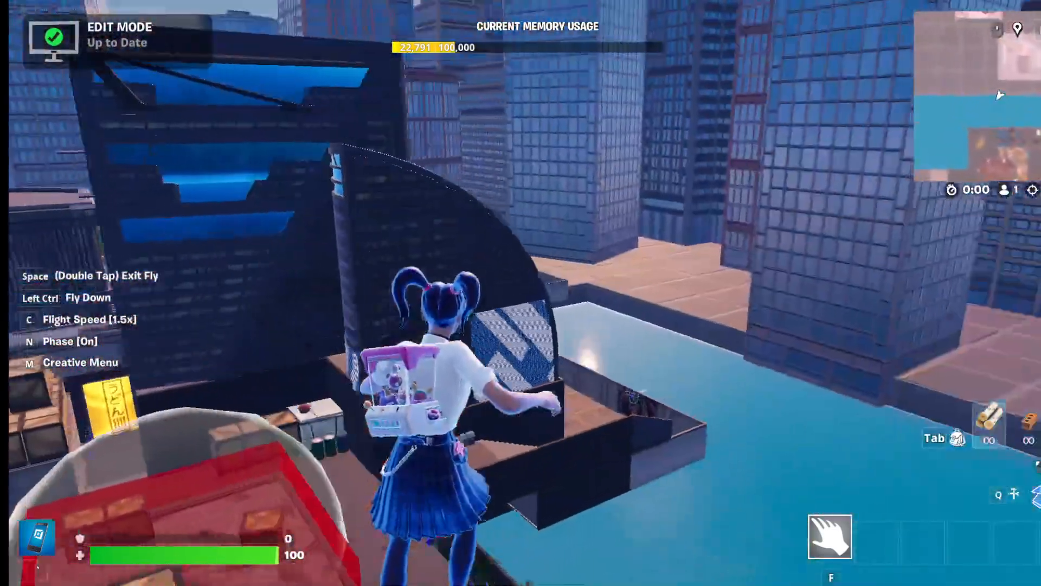
key(a)
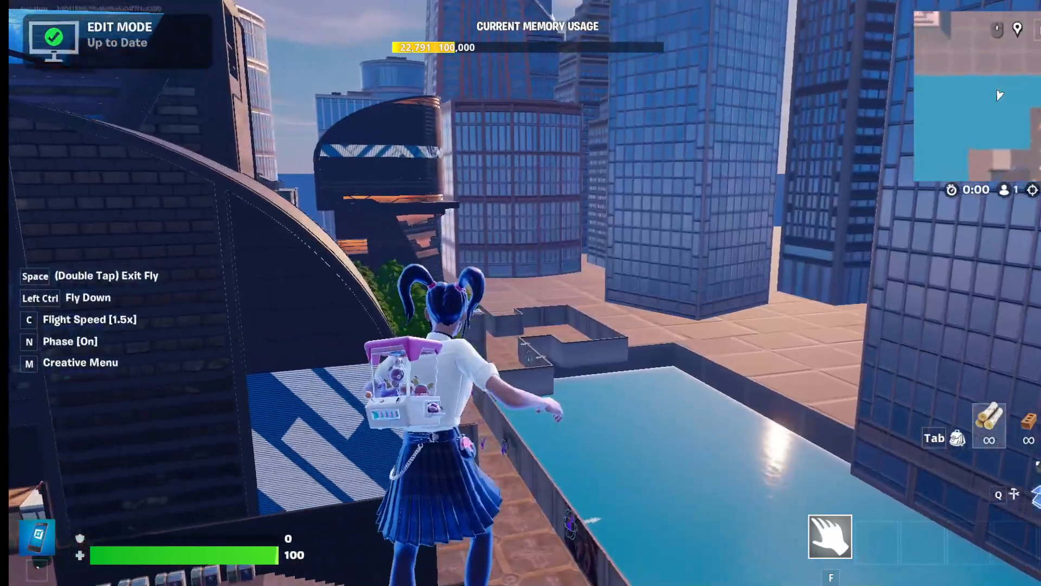
key(a)
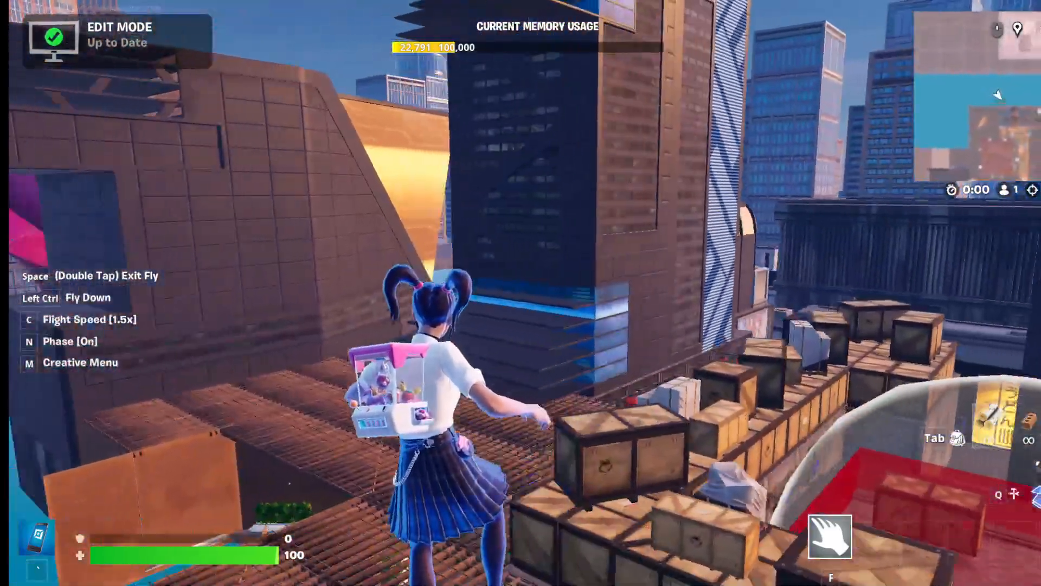
key(d)
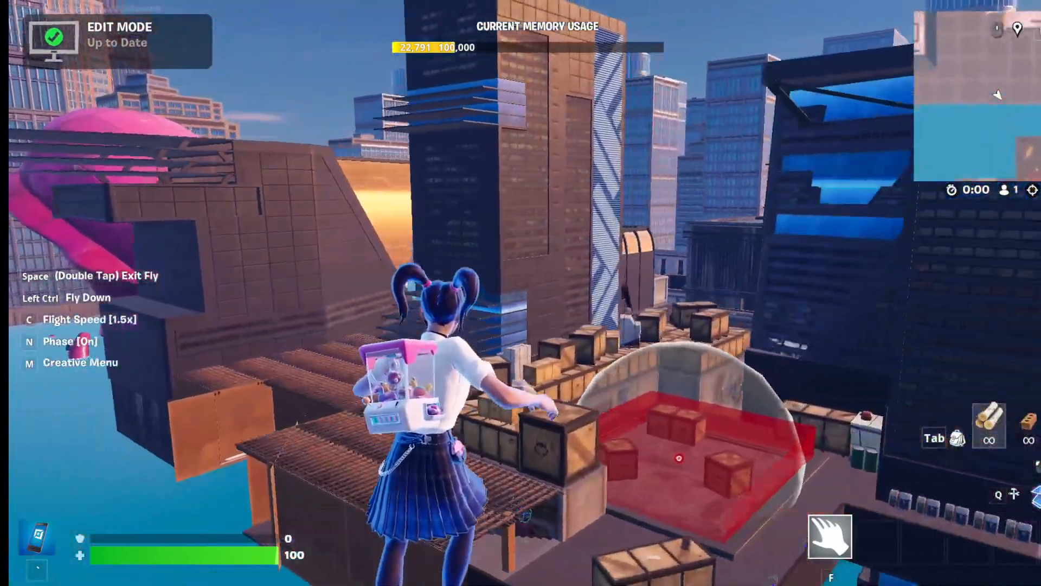
key(a)
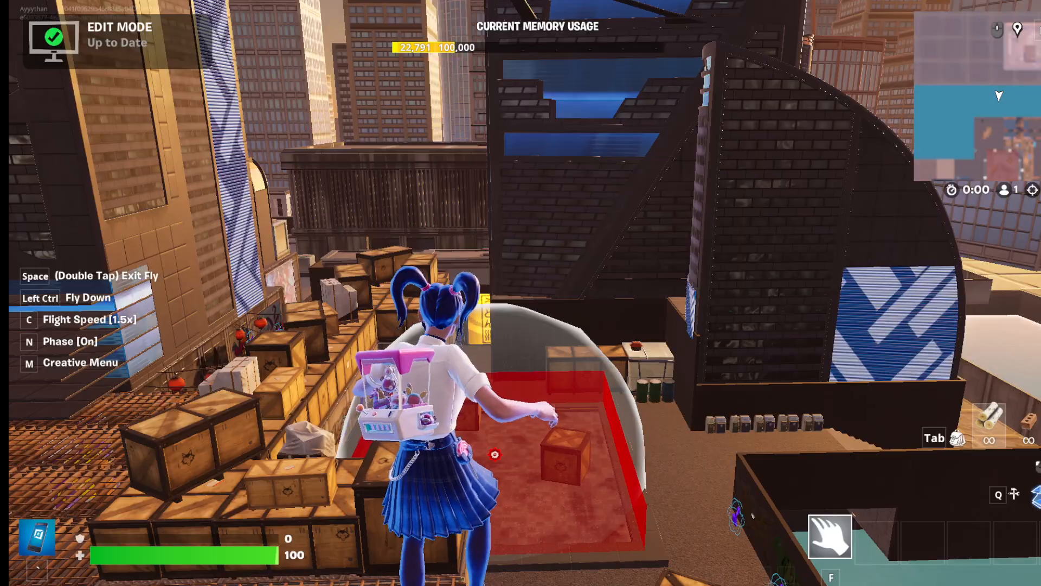
Inspect the wooden slatted roofs and the lantern-strung alley beside the crate wall.
key(w)
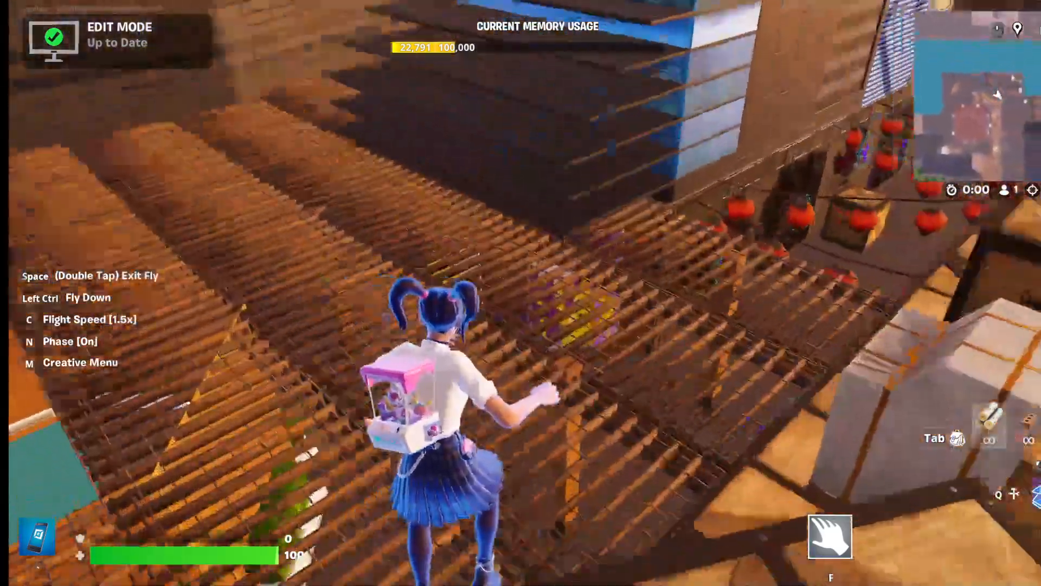
key(w)
key(ctrl)
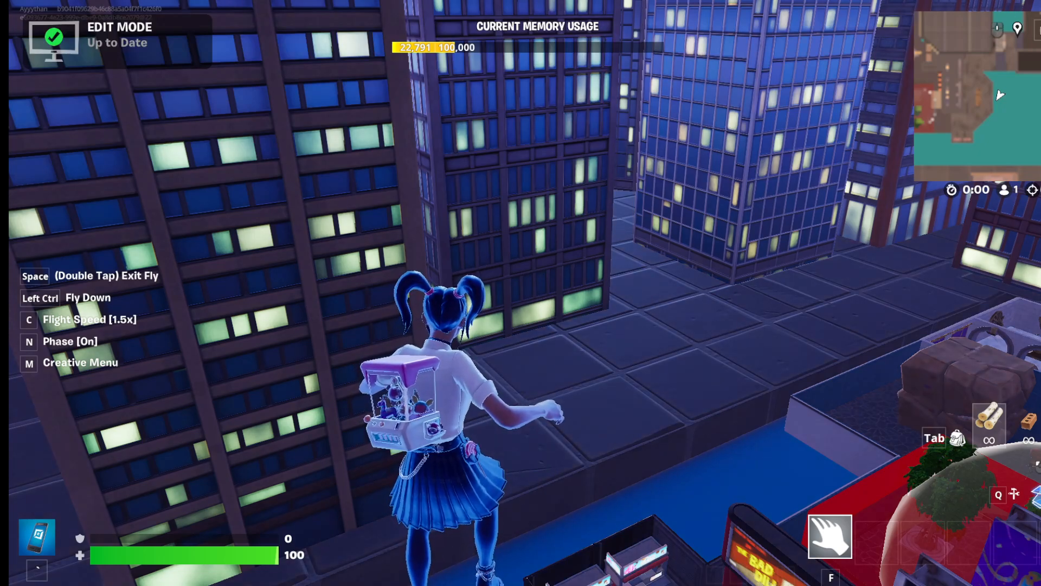
Fly out over the water and examine the giant purple robot head with glowing eyes.
key(w)
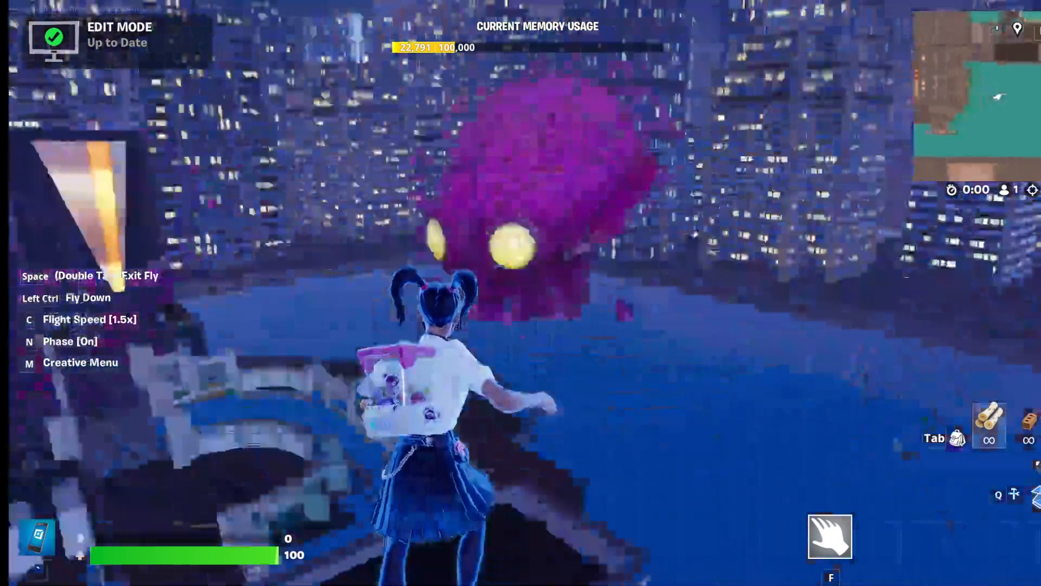
key(w)
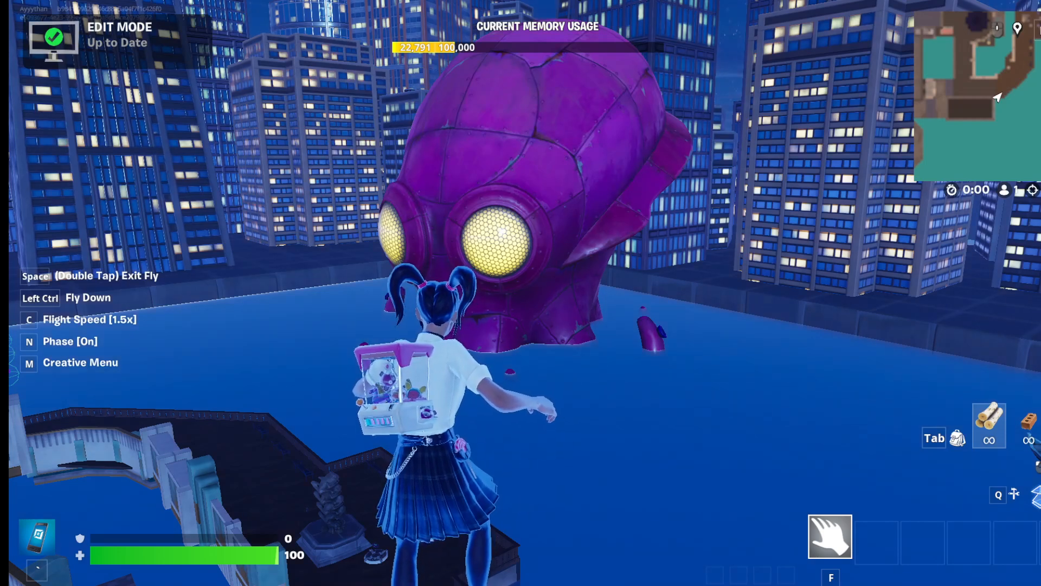
key(w)
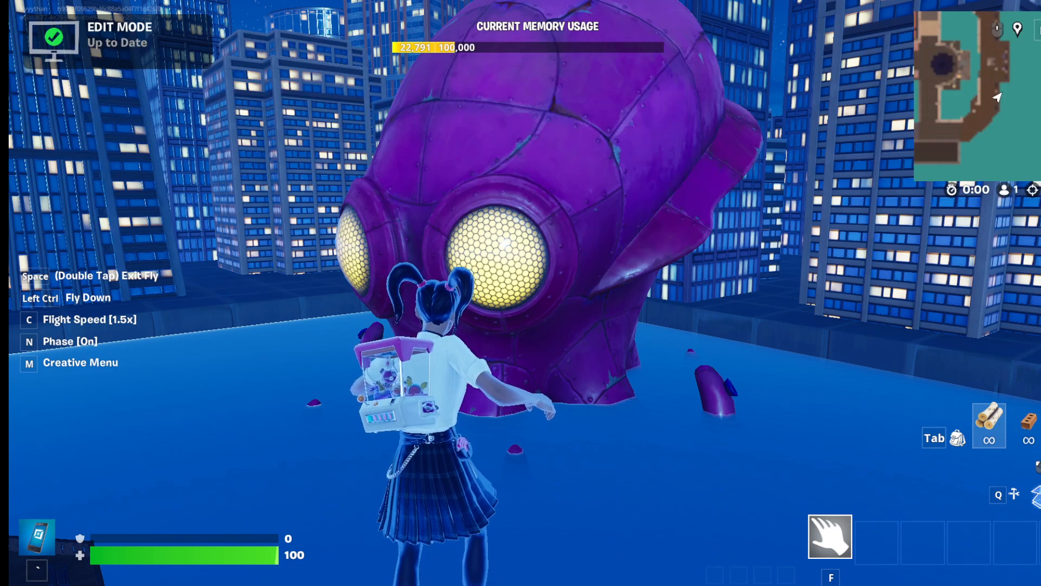
Trace the route from the waterside railings past the A sign and posters to above the slatted roofs.
key(w)
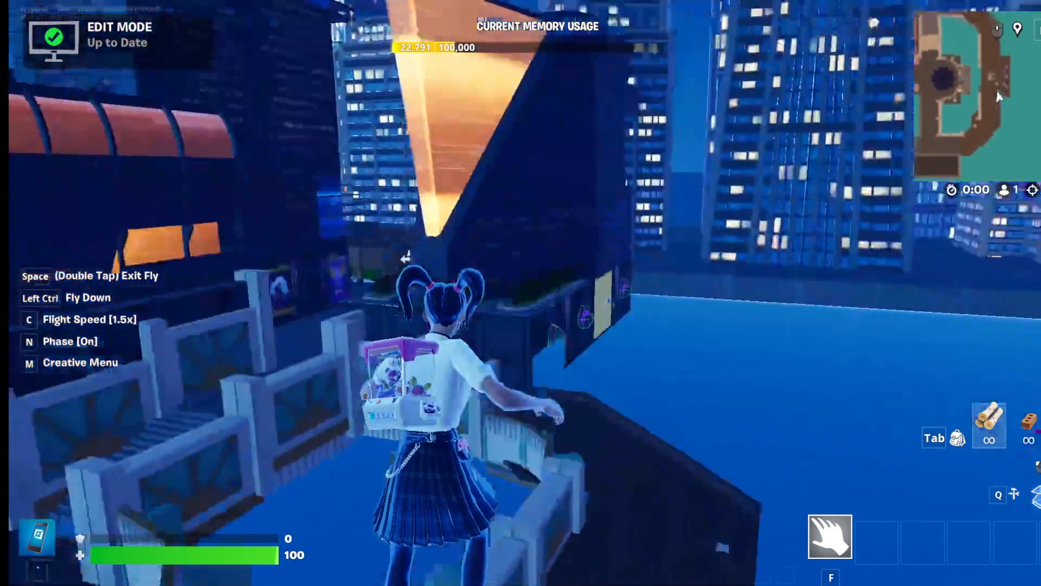
key(w)
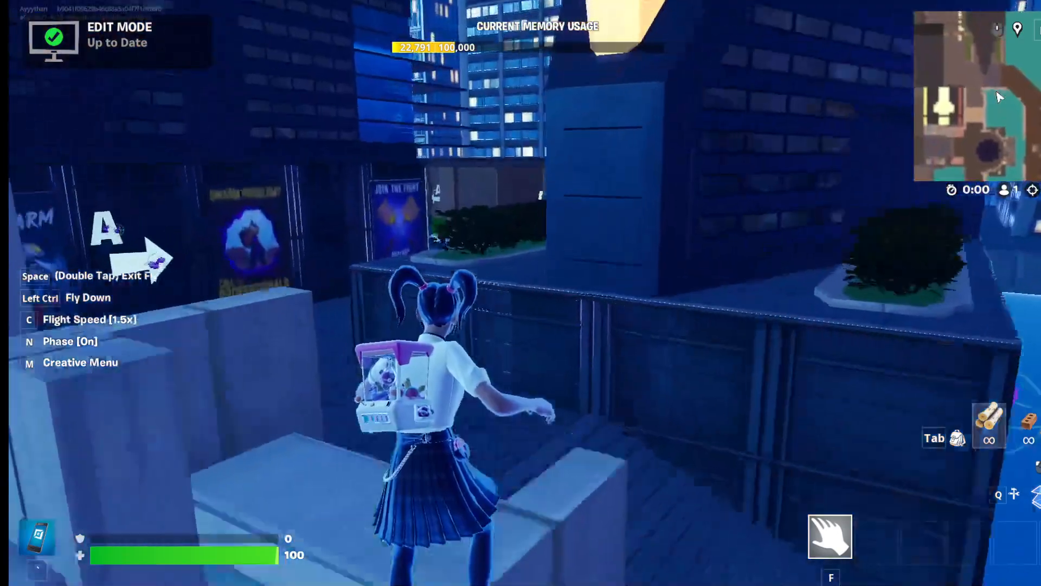
key(w)
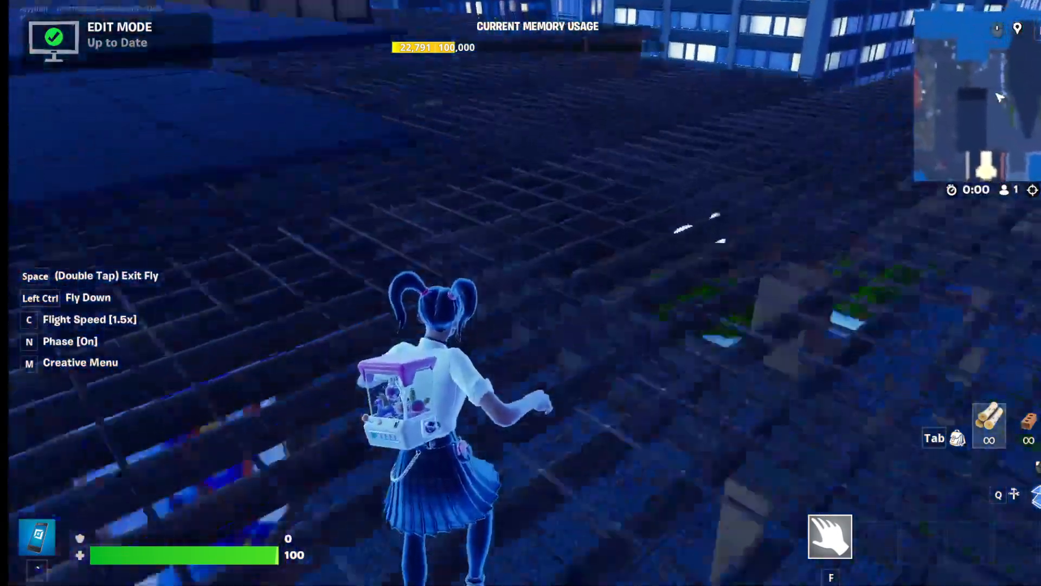
key(space)
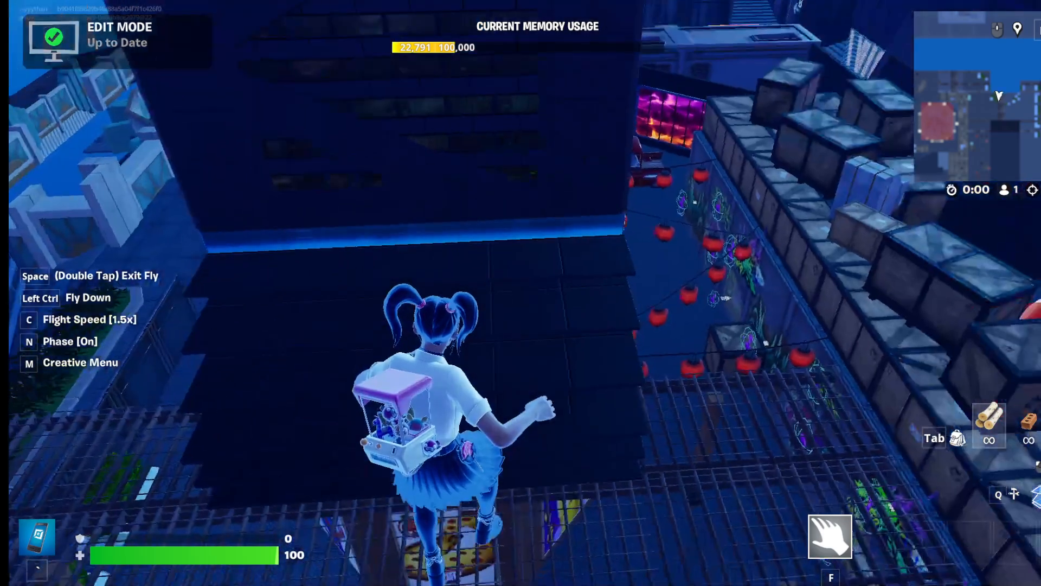
Follow the lantern alley past the containers and the B sign to the statue plaza near the tree-filled red zone.
key(w)
key(w)
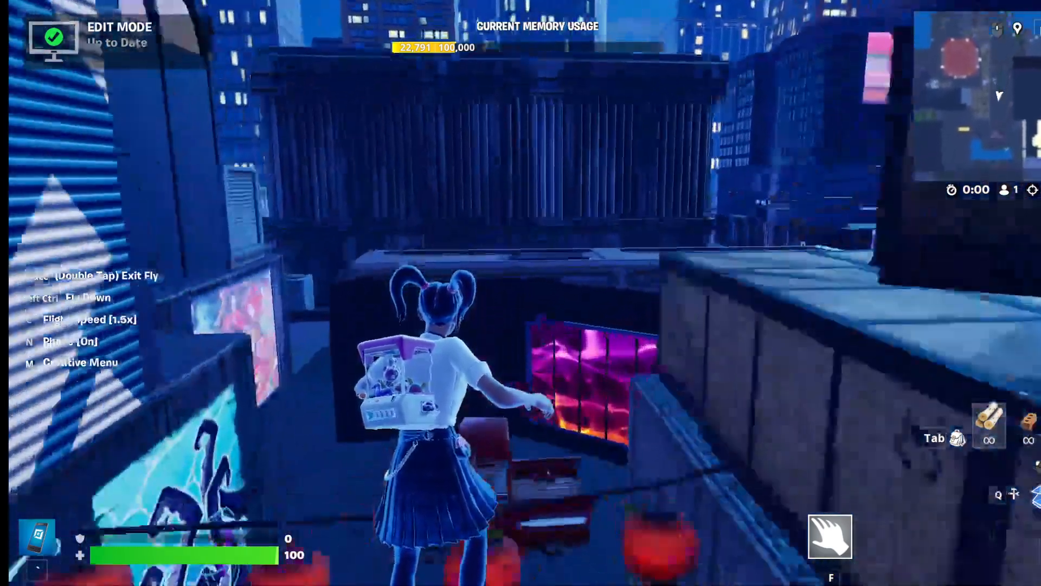
key(w)
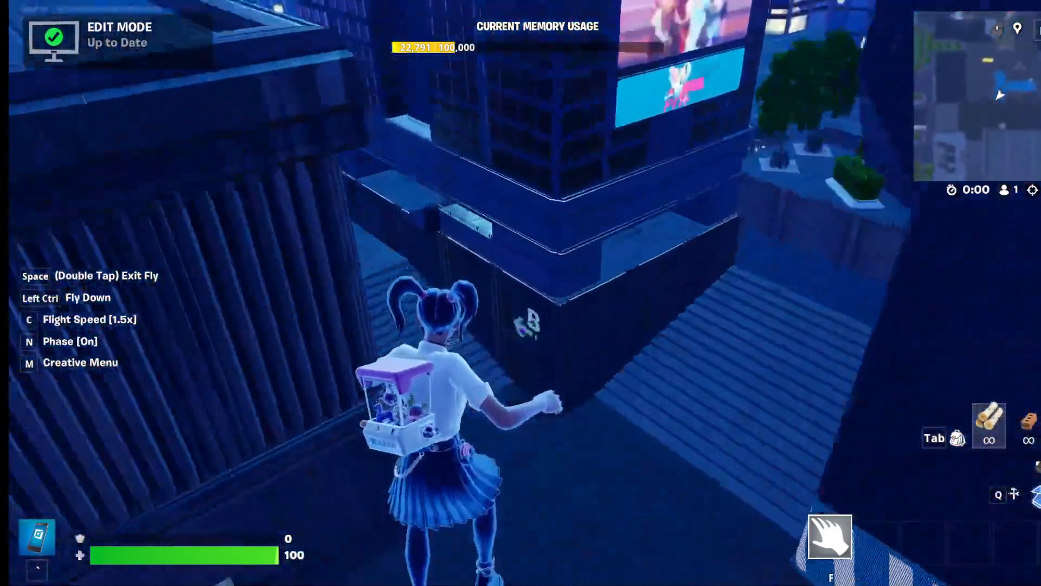
key(w)
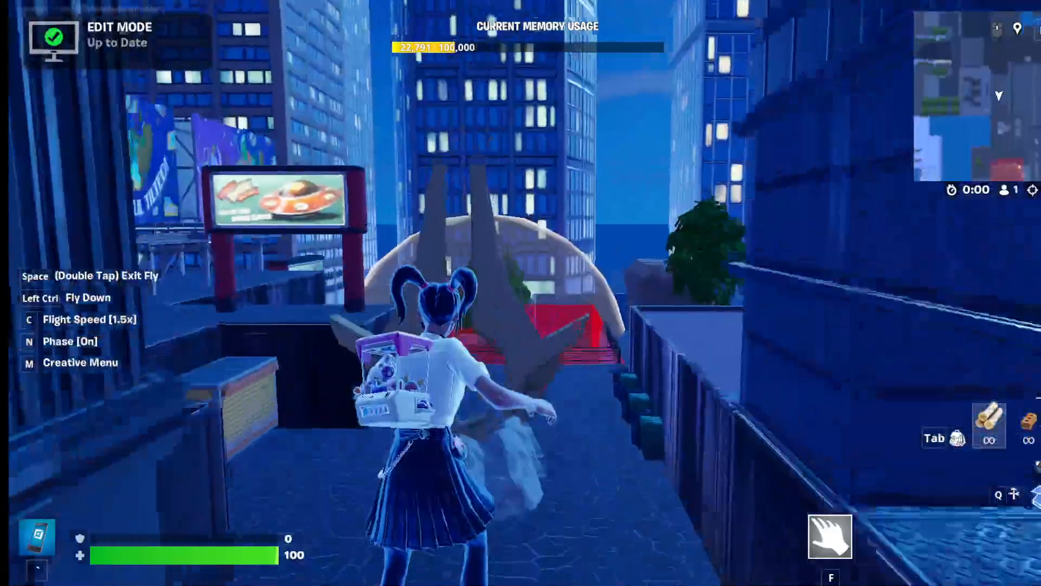
key(w)
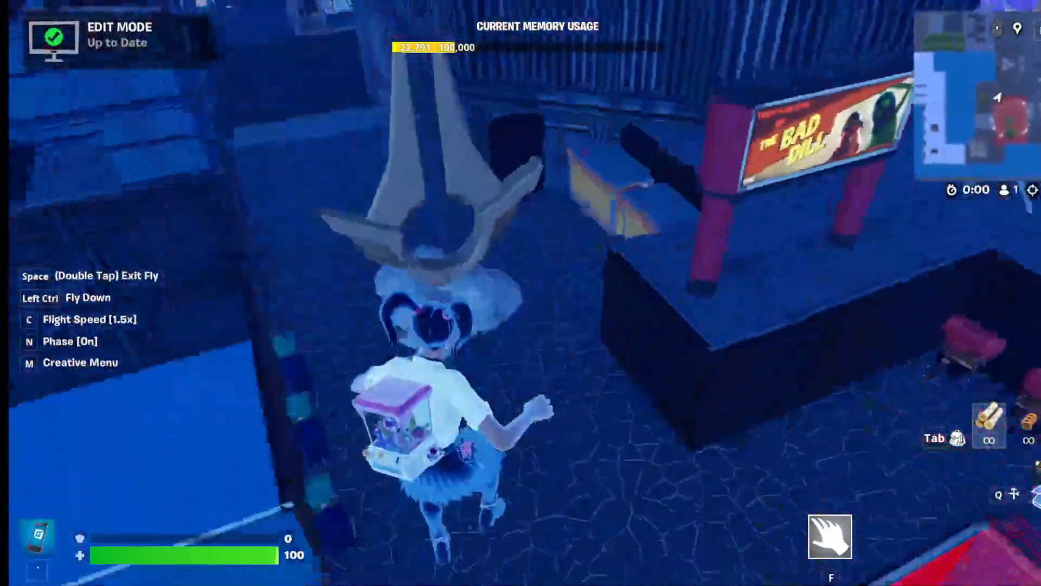
Inspect the tree-filled red zone and its surrounding walls, billboards and waterfront from above and close up.
key(w)
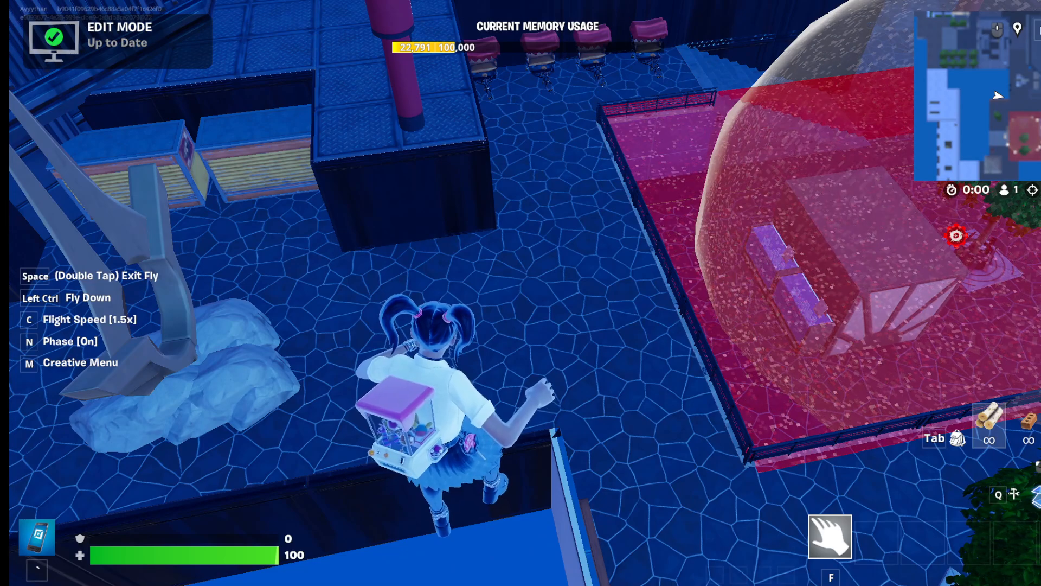
key(s)
key(d)
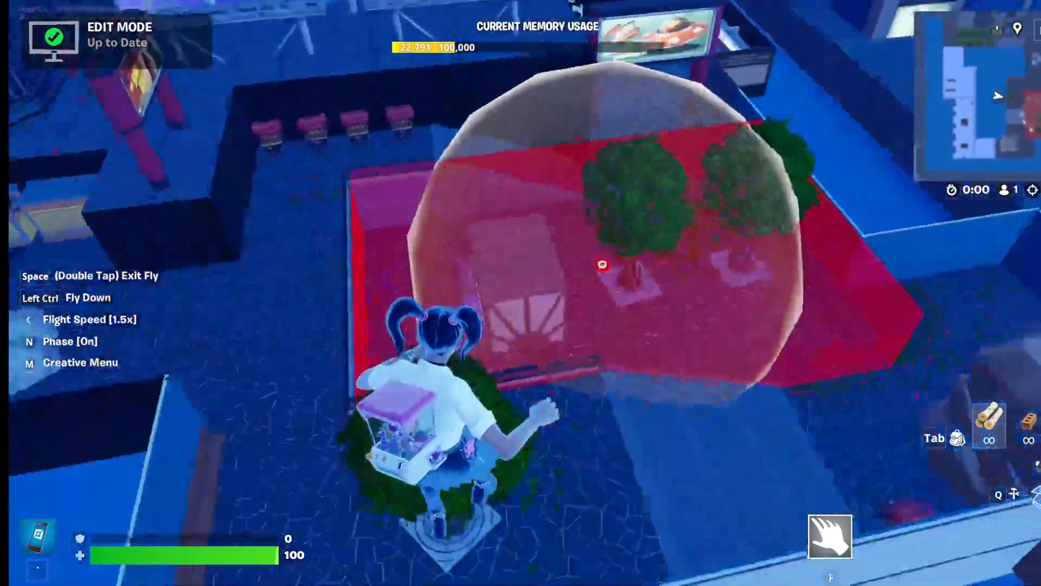
key(w)
key(ctrl)
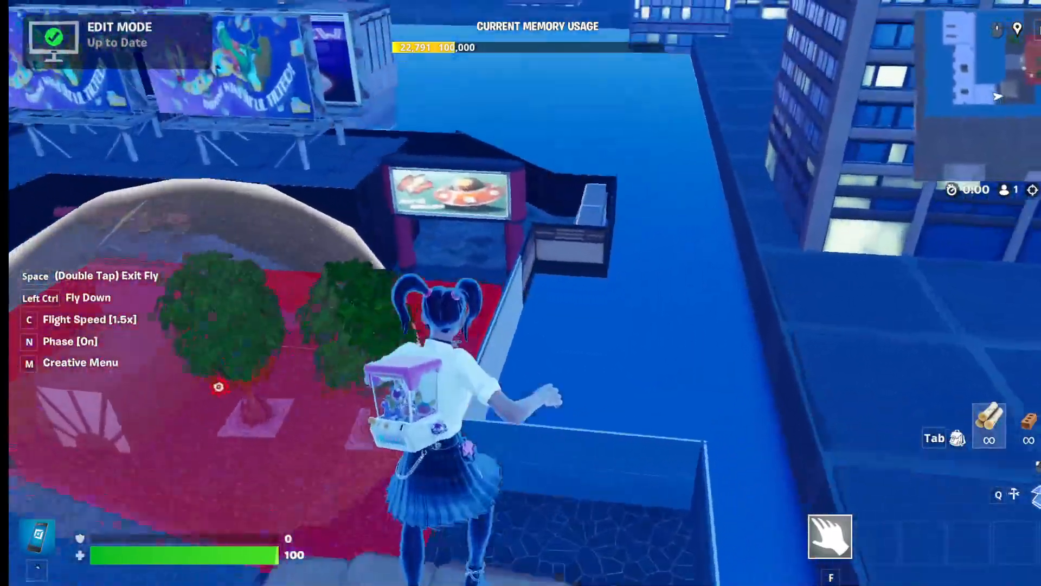
key(d)
key(s)
key(space)
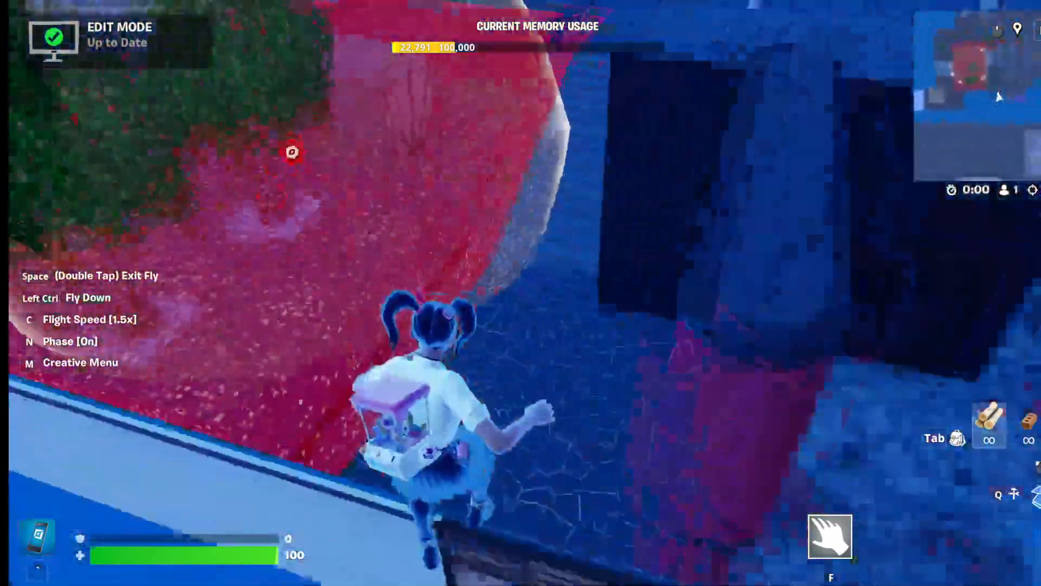
Cross from the red zone to the statue plaza and inspect the recycling bins, benches and railings at ground level.
key(w)
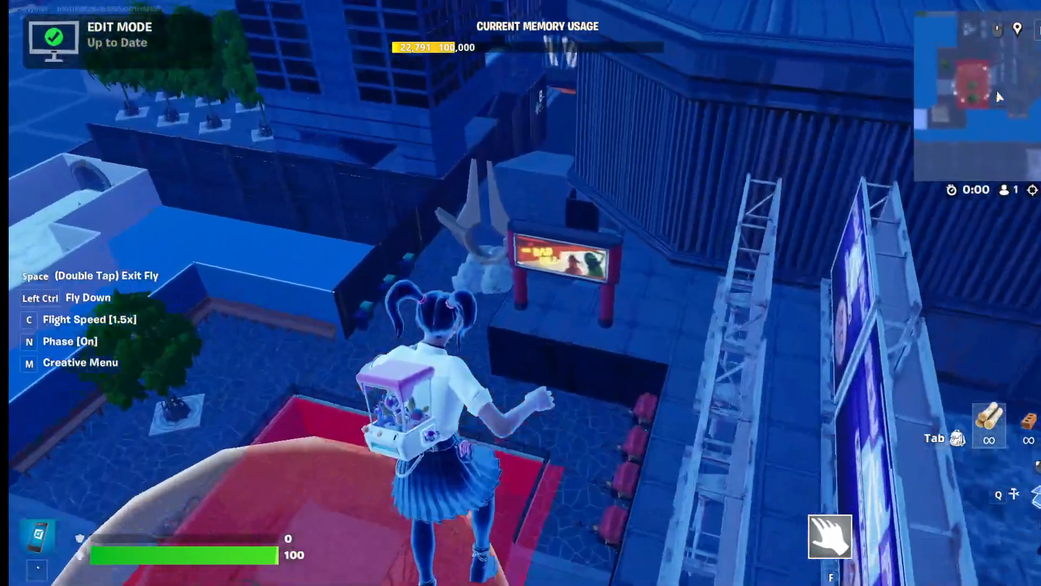
key(ctrl)
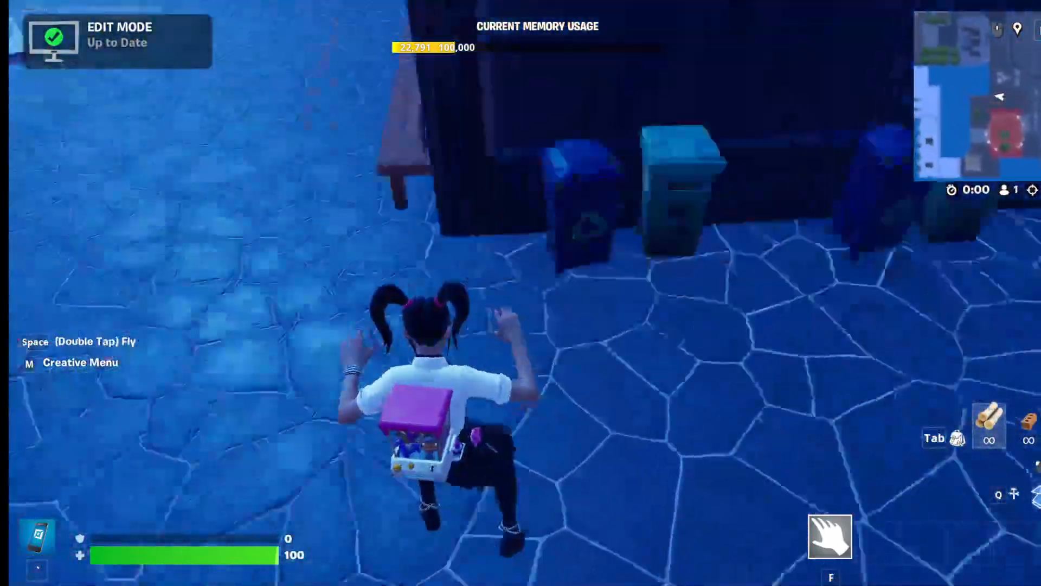
key(w)
key(w)
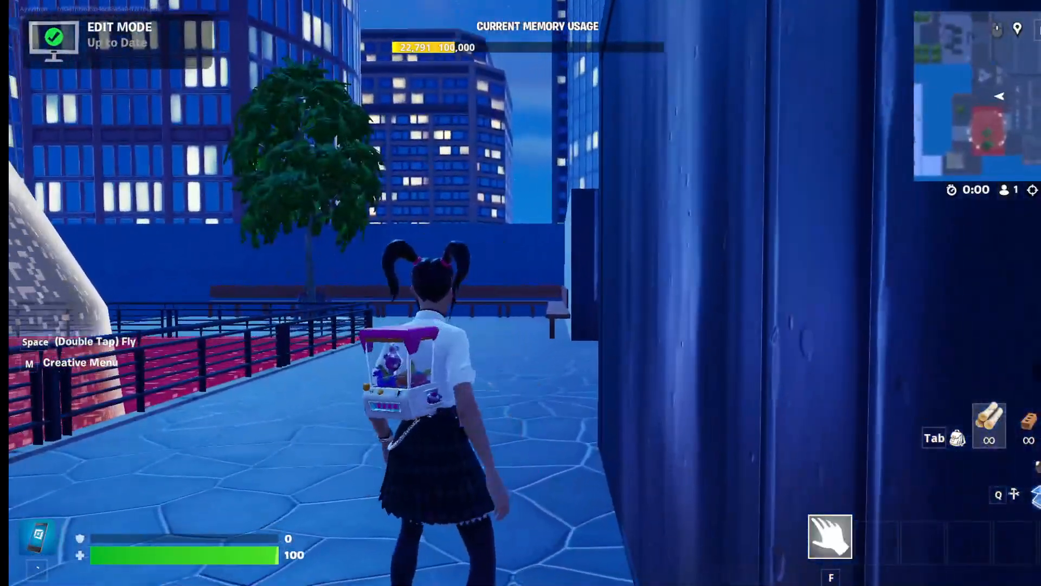
Fly above the red zone to survey the statue plaza, stairs, water channel and marble walkway with horse statues.
key(space)
key(space)
key(w)
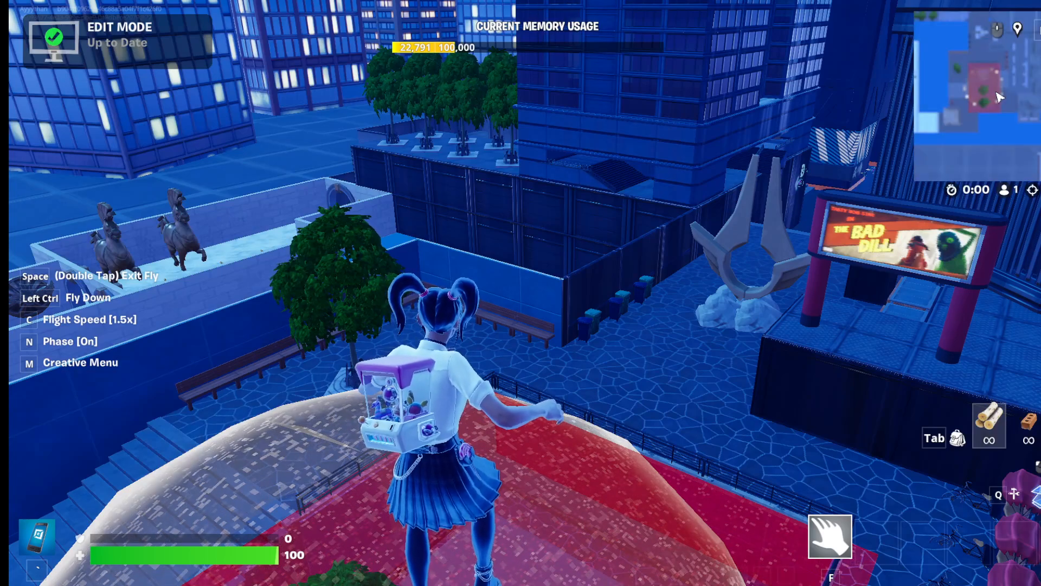
key(a)
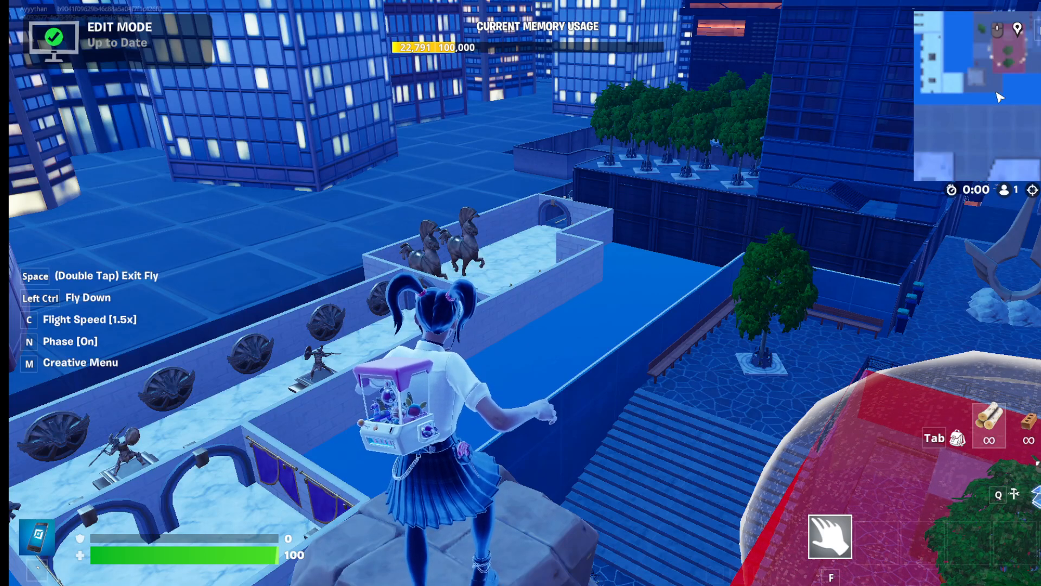
key(w)
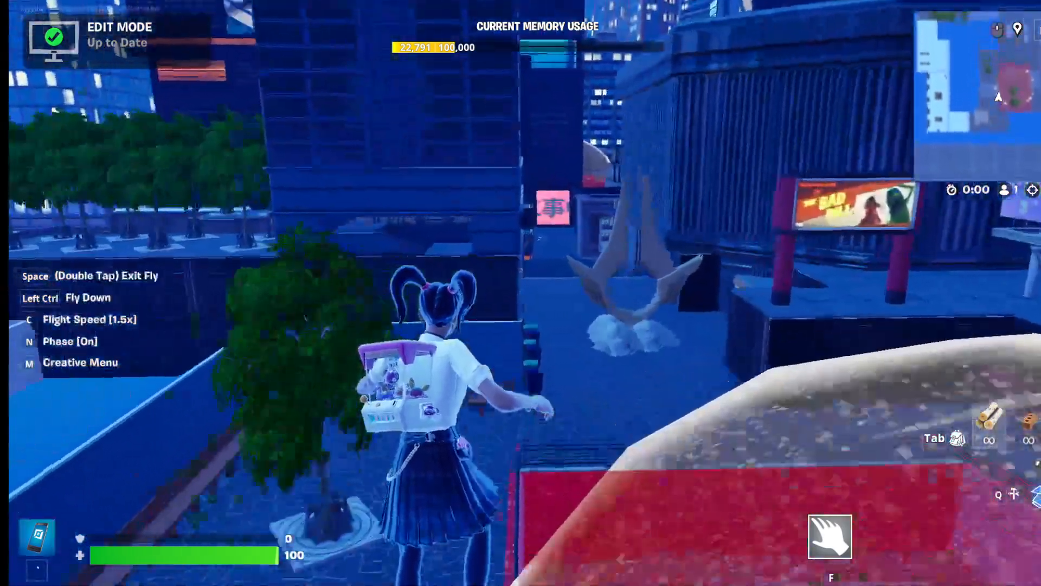
Fly past the Epic Mega Arcade sign and examine the stacked crates, lantern alley and crate-filled red zone from above.
key(w)
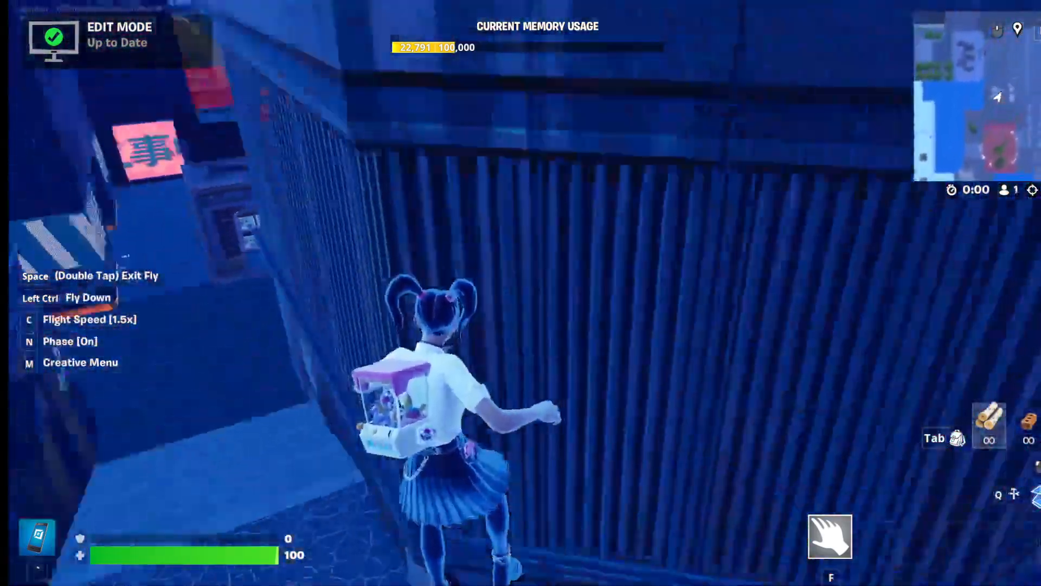
key(space)
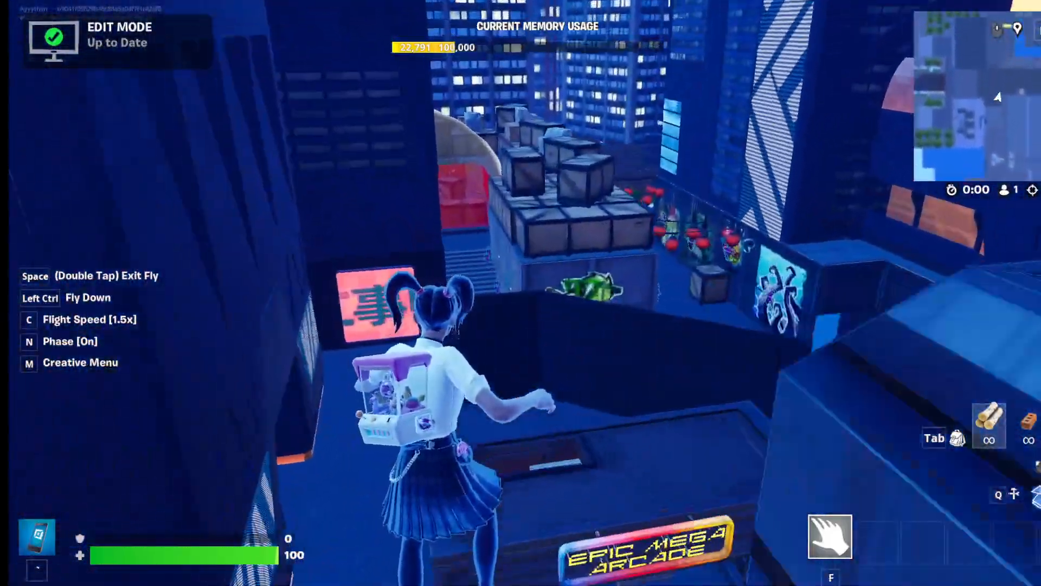
key(w)
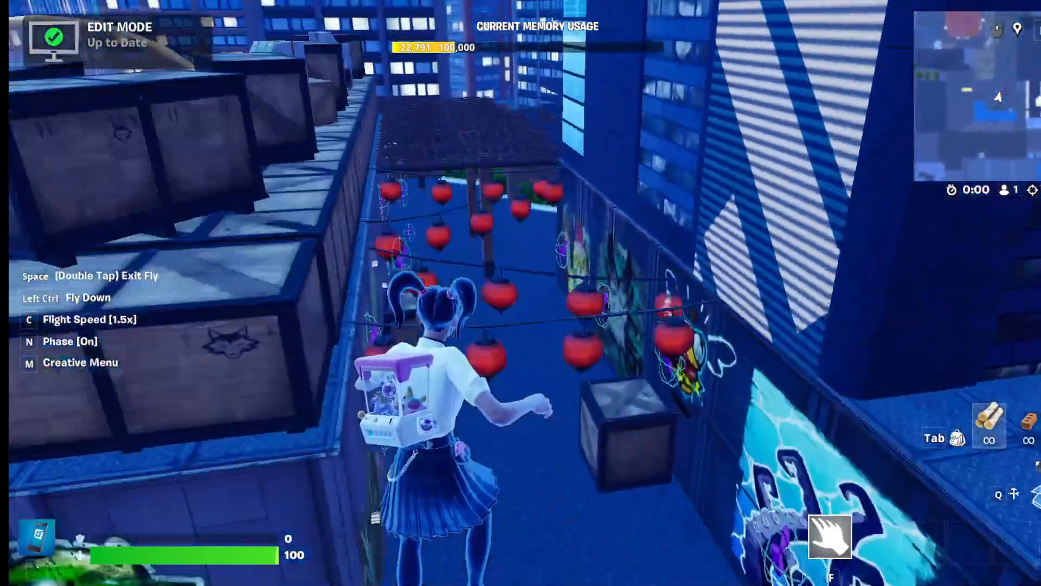
key(s)
key(space)
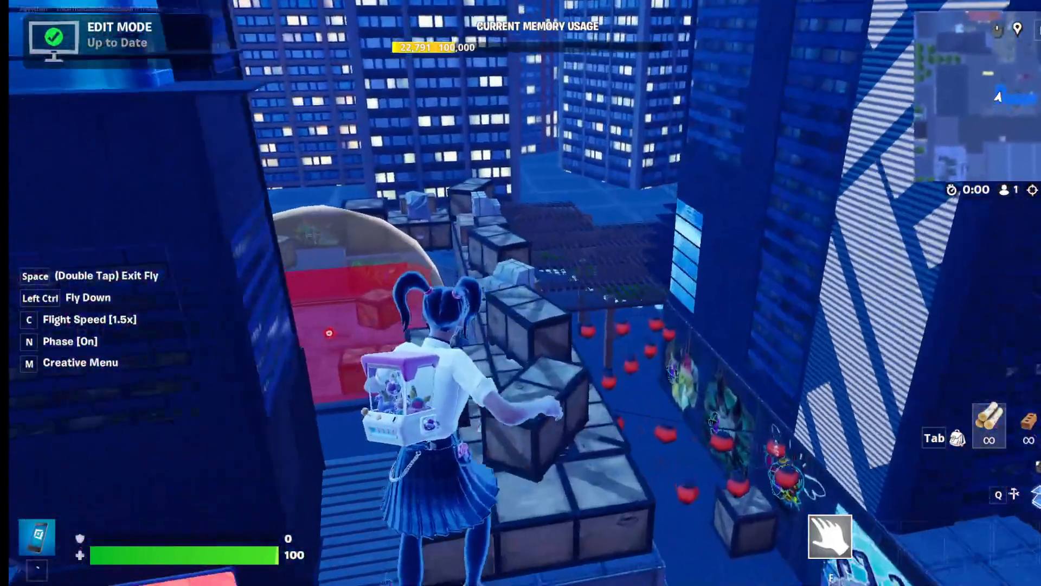
key(w)
key(d)
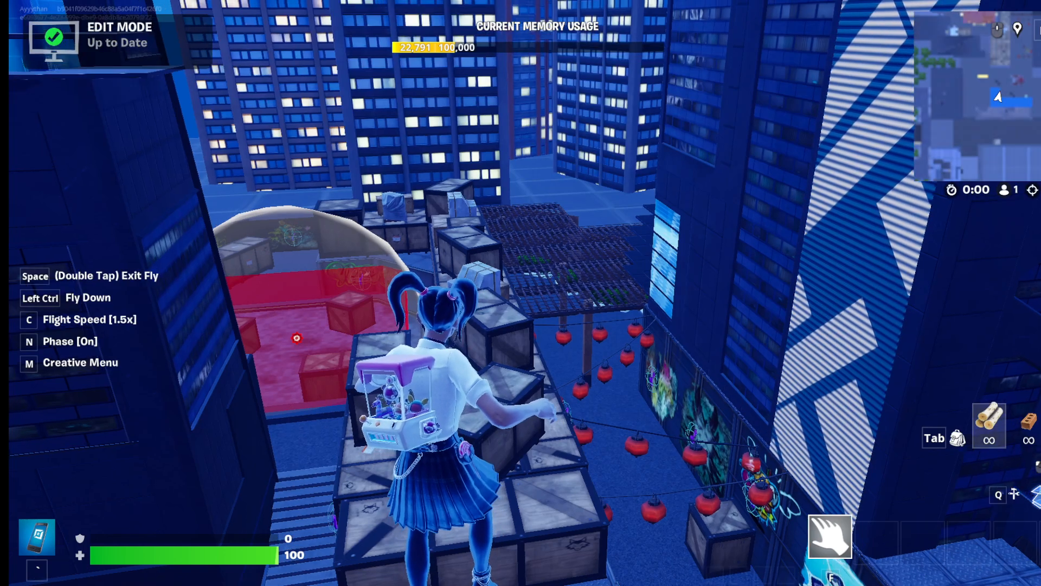
Leave the game view by opening the Windows Start menu.
key(super)
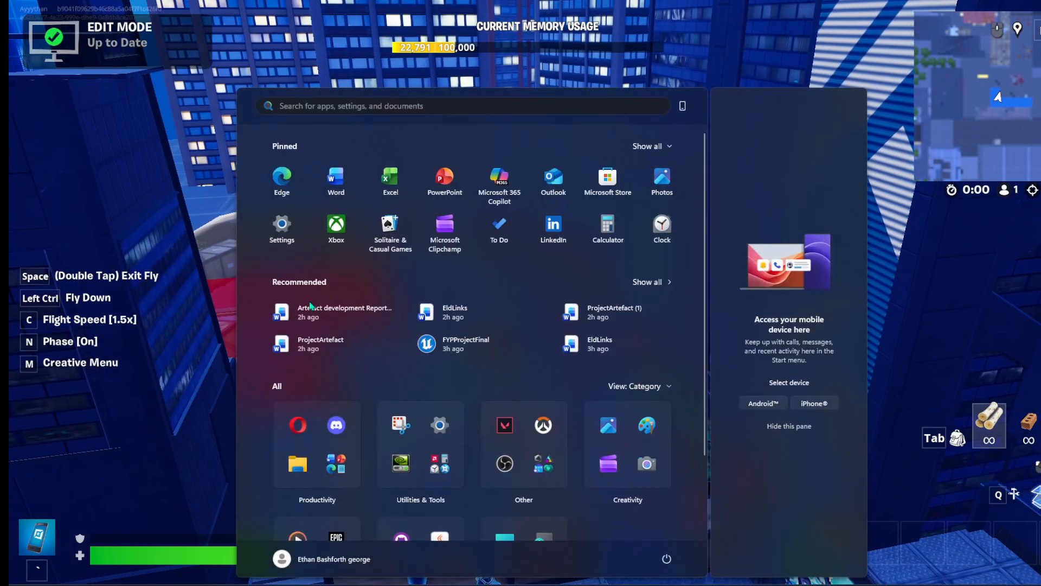